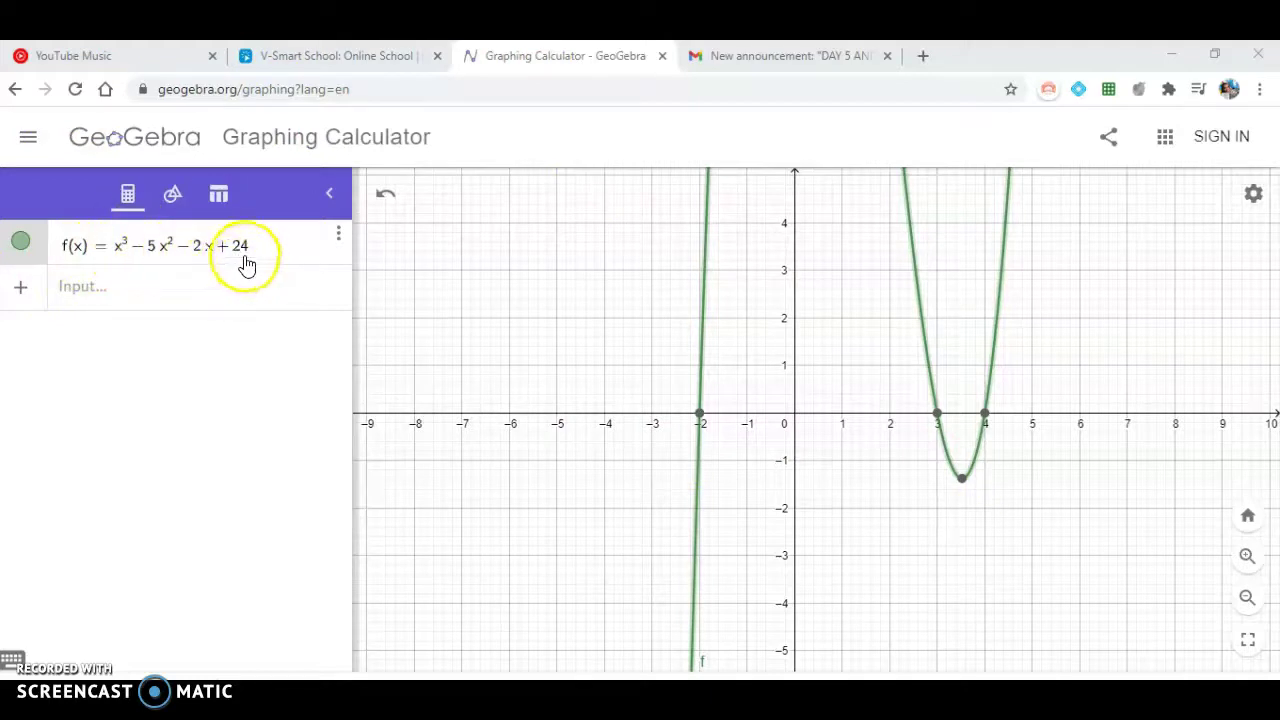
{"action": "left_click", "coordinate": [330, 56]}
{"action": "scroll", "coordinate": [886, 509], "scroll_direction": "down", "scroll_amount": 10}
{"action": "scroll", "coordinate": [730, 470], "scroll_direction": "up", "scroll_amount": 10}
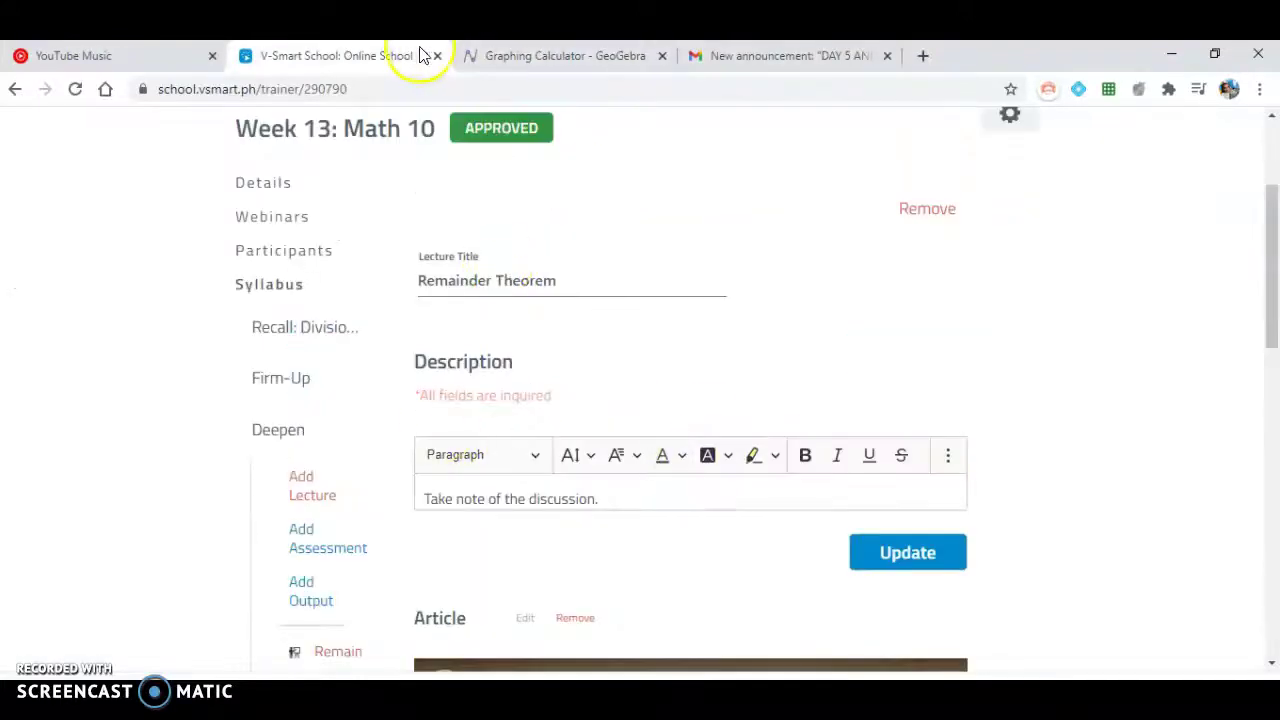
{"action": "left_click", "coordinate": [471, 57]}
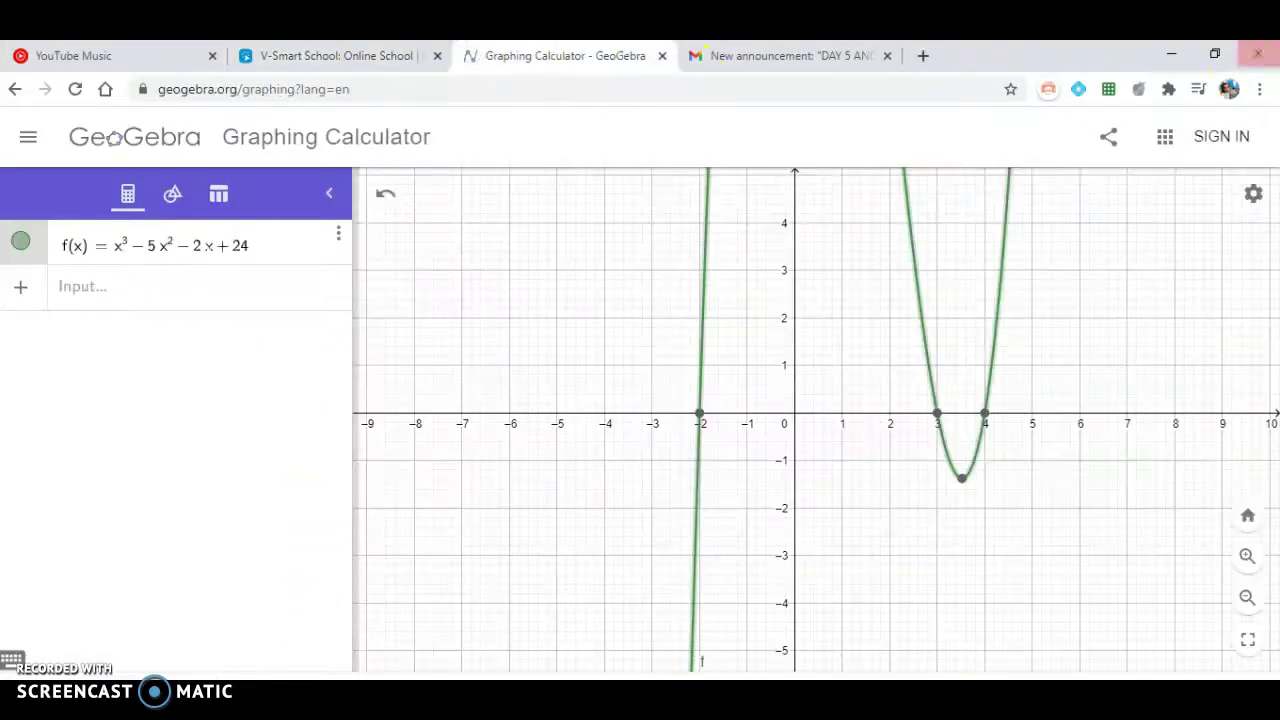
- Switch to the separate V-Smart School window and read the worked example on finding the zeros of P(x) = x³ − 5x² − 2x + 24
{"action": "left_click", "coordinate": [1214, 55]}
{"action": "left_click", "coordinate": [122, 347]}
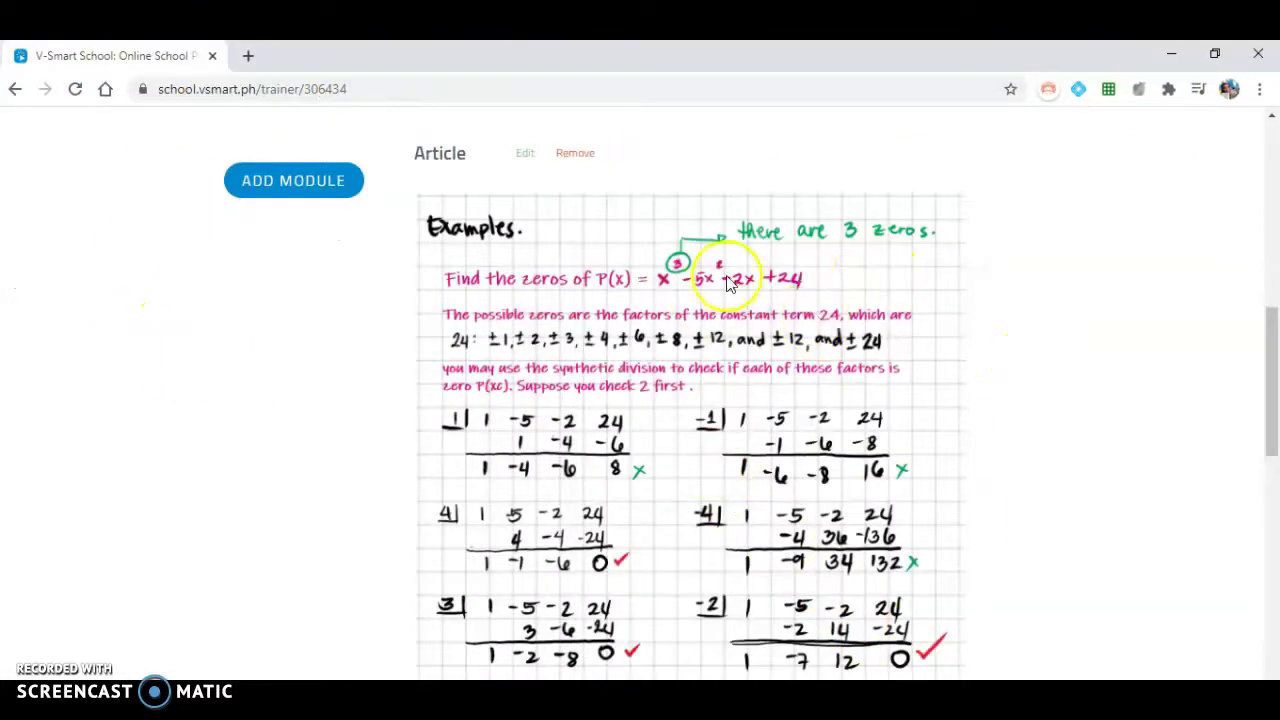
{"action": "scroll", "coordinate": [855, 280], "scroll_direction": "down", "scroll_amount": 1}
{"action": "scroll", "coordinate": [870, 285], "scroll_direction": "up", "scroll_amount": 2}
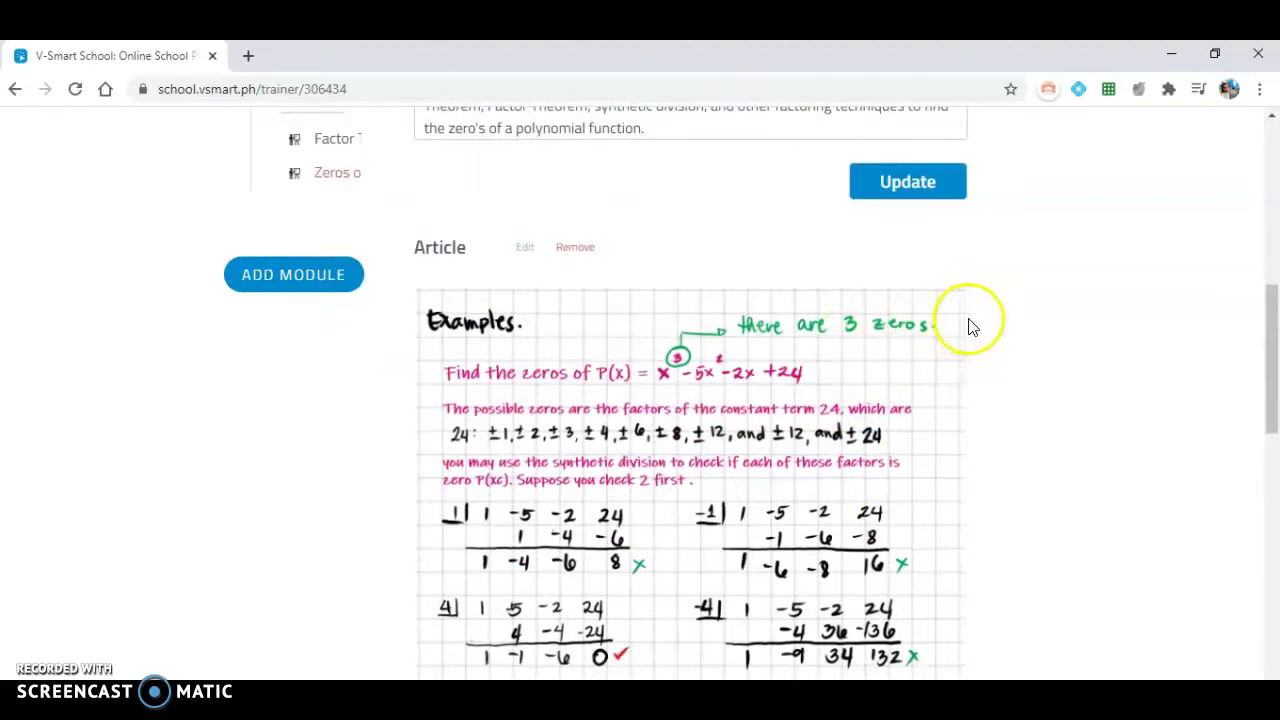
{"action": "scroll", "coordinate": [966, 325], "scroll_direction": "down", "scroll_amount": 3}
{"action": "scroll", "coordinate": [968, 330], "scroll_direction": "up", "scroll_amount": 1}
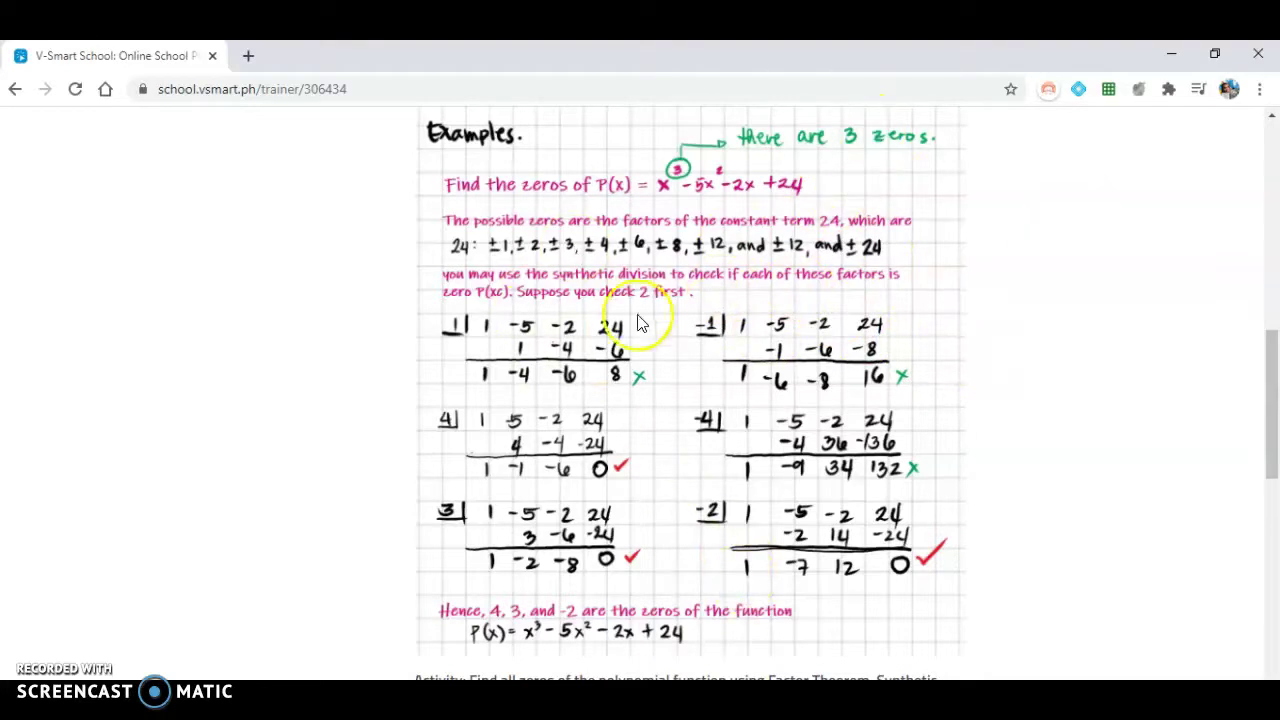
{"action": "scroll", "coordinate": [638, 318], "scroll_direction": "down", "scroll_amount": 1}
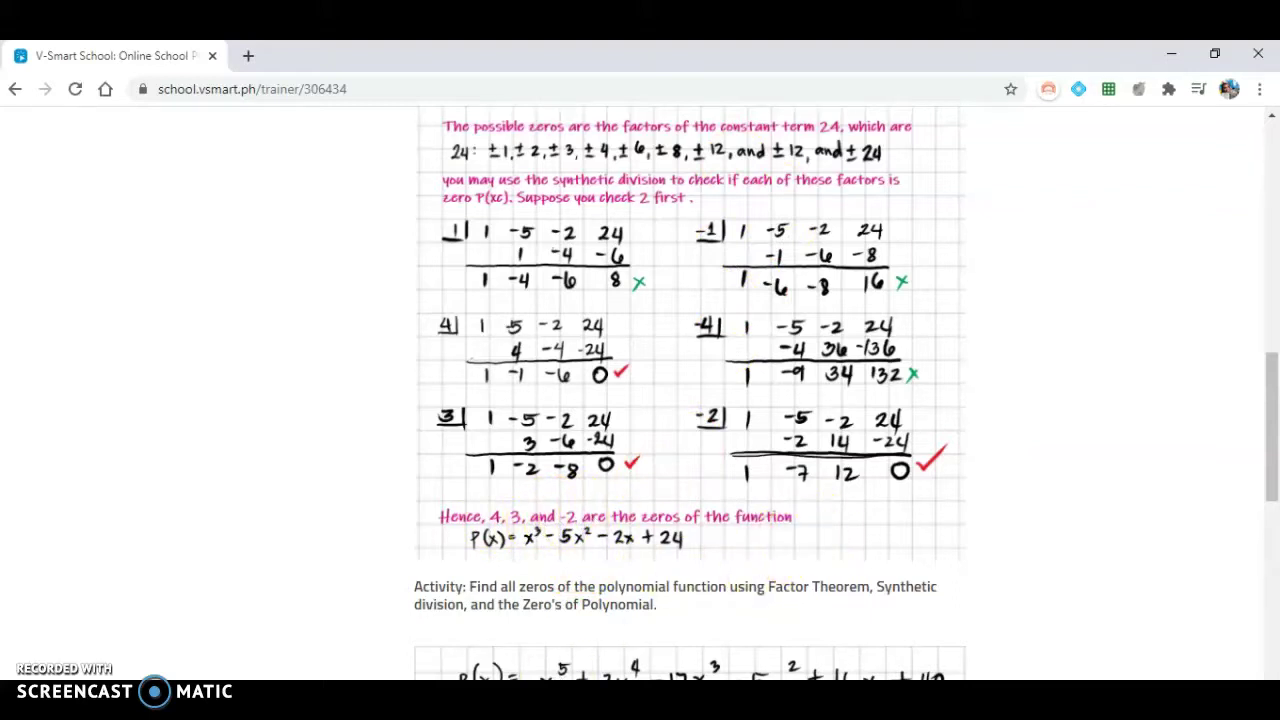
- Switch back to the GeoGebra window, maximize it and examine the overall shape of the cubic's graph, including its upper turning point
{"action": "left_click", "coordinate": [760, 650]}
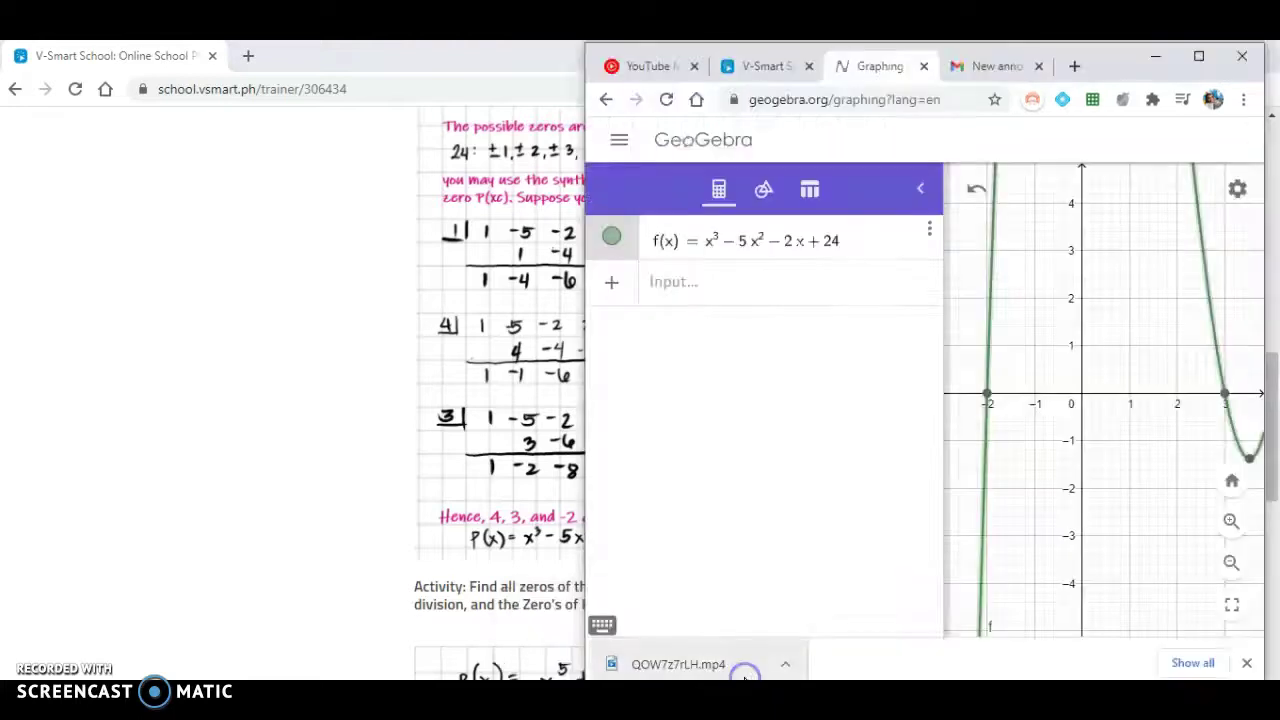
{"action": "left_click", "coordinate": [1199, 56]}
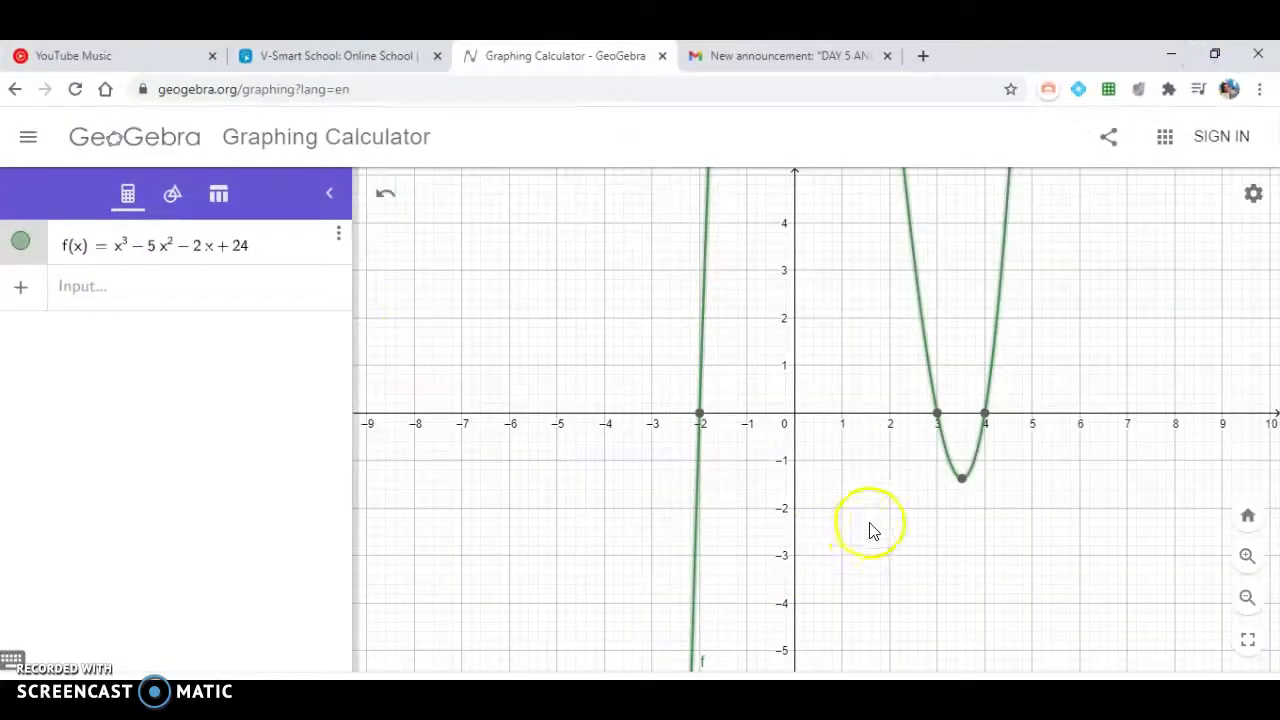
{"action": "scroll", "coordinate": [615, 487], "scroll_direction": "up", "scroll_amount": 1}
{"action": "scroll", "coordinate": [895, 432], "scroll_direction": "down", "scroll_amount": 5}
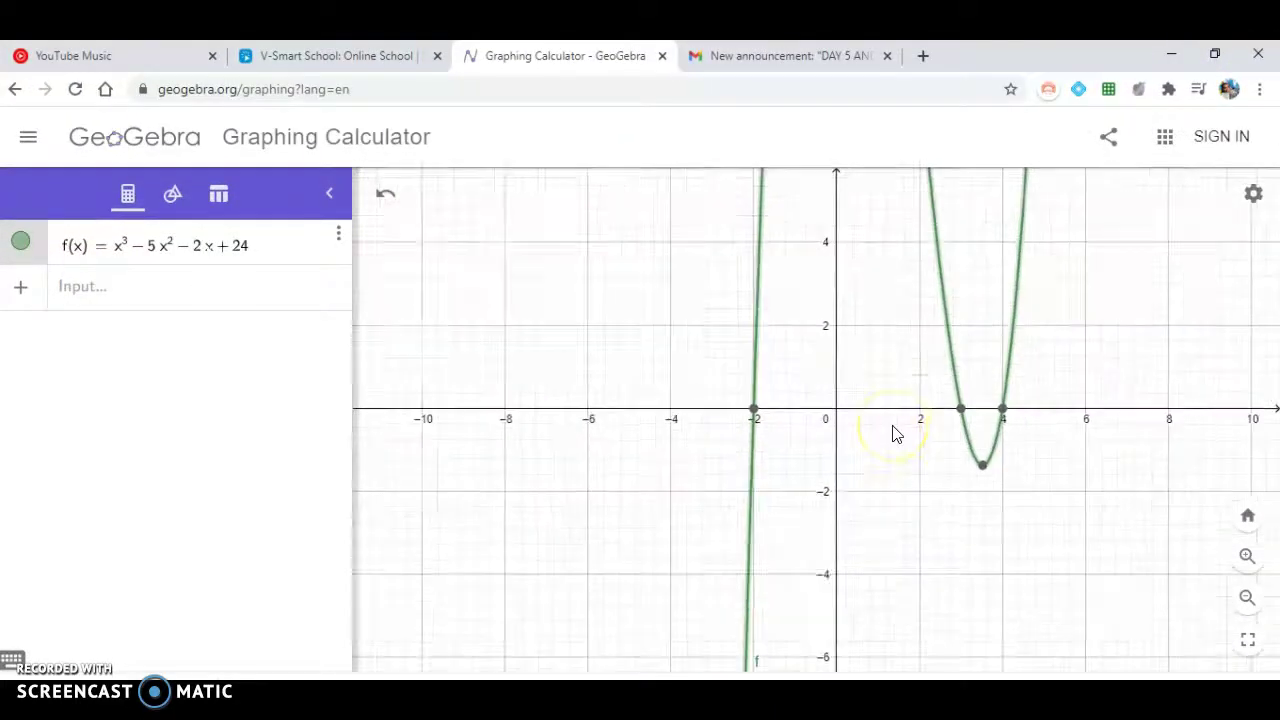
{"action": "scroll", "coordinate": [895, 432], "scroll_direction": "down", "scroll_amount": 5}
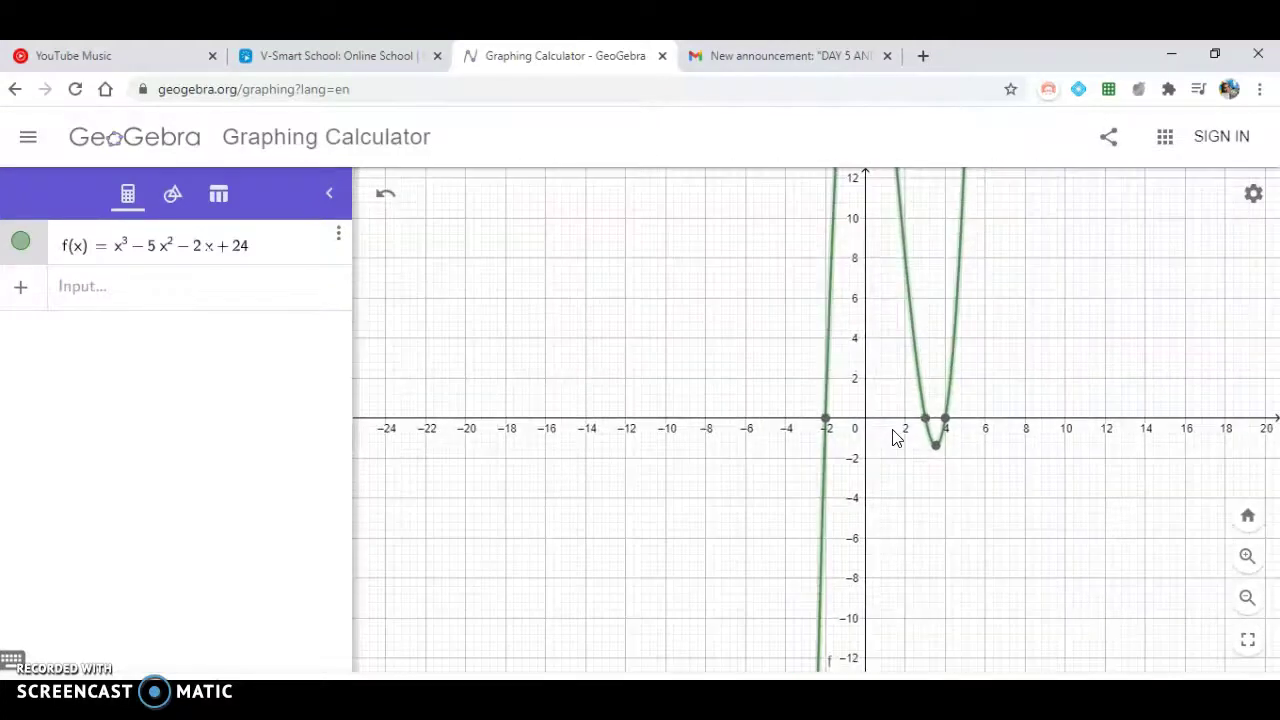
{"action": "scroll", "coordinate": [943, 403], "scroll_direction": "down", "scroll_amount": 3}
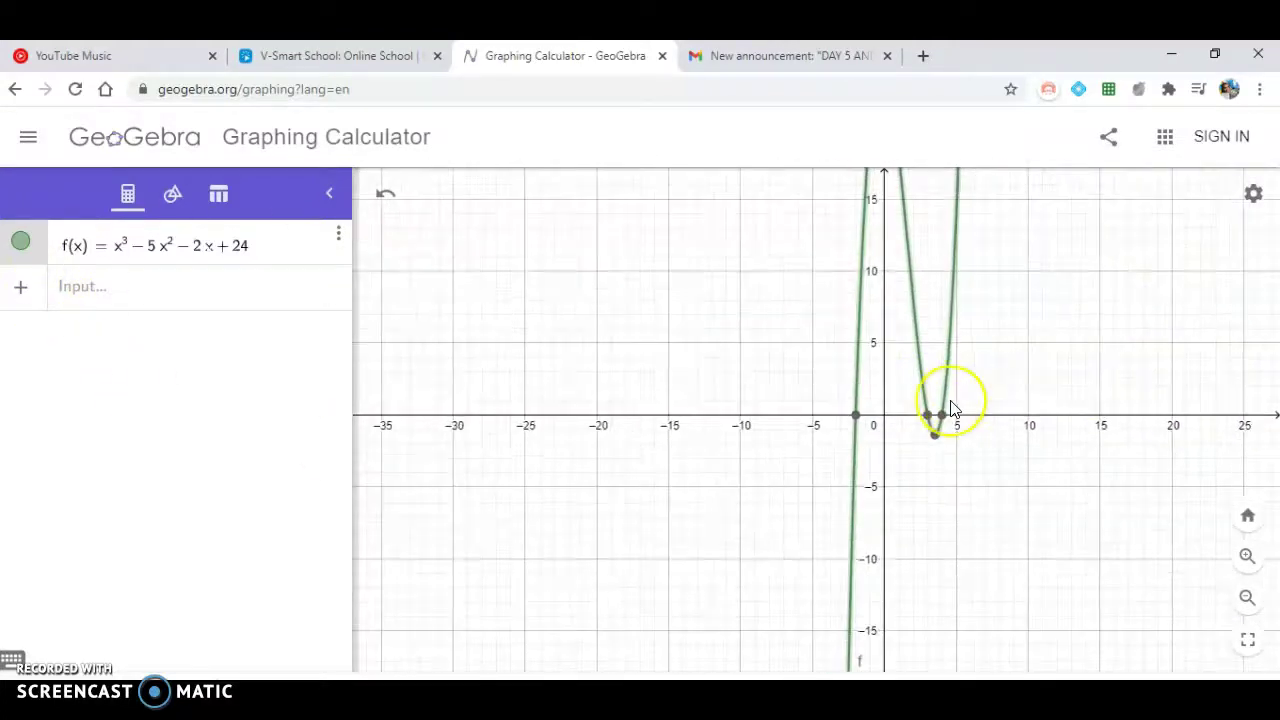
{"action": "scroll", "coordinate": [952, 410], "scroll_direction": "down", "scroll_amount": 1}
{"action": "left_click_drag", "start_coordinate": [1081, 310], "coordinate": [759, 322]}
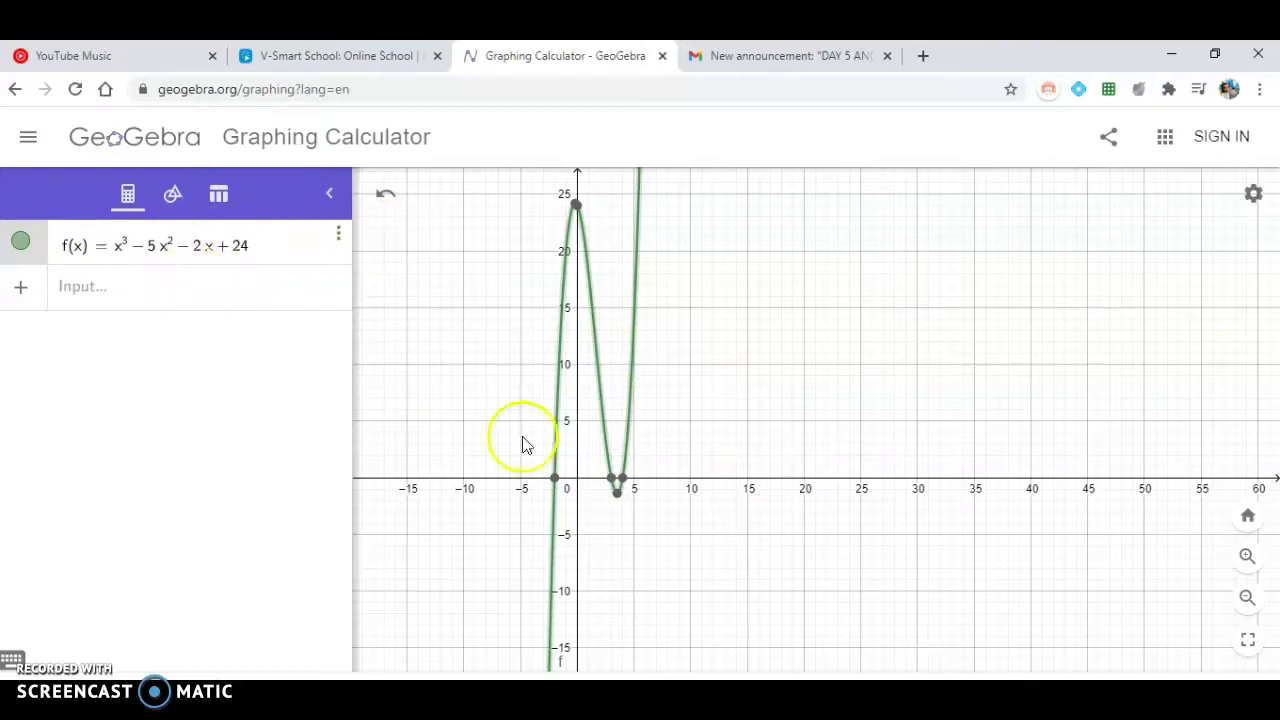
- Examine up close where the graph of f(x) = x³ − 5x² − 2x + 24 crosses the x-axis, on both sides of the origin
{"action": "scroll", "coordinate": [737, 423], "scroll_direction": "up", "scroll_amount": 2}
{"action": "left_click_drag", "start_coordinate": [781, 415], "coordinate": [895, 437]}
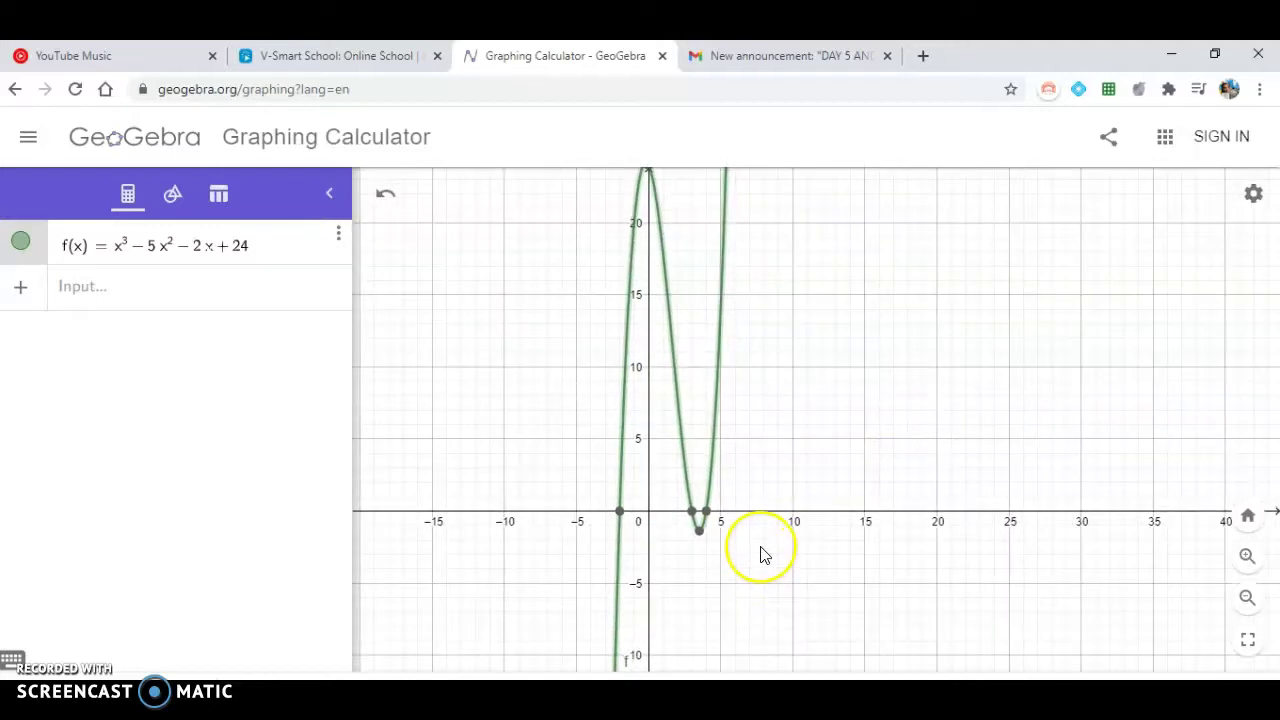
{"action": "scroll", "coordinate": [760, 553], "scroll_direction": "up", "scroll_amount": 5}
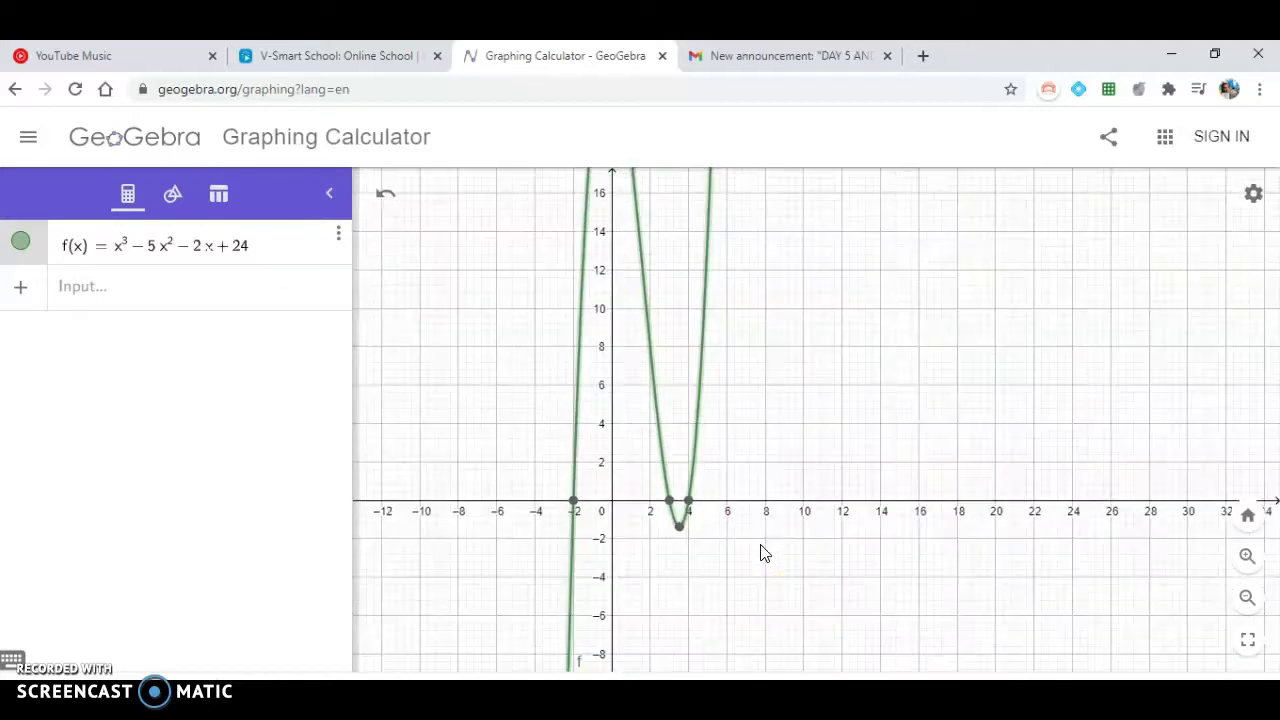
{"action": "scroll", "coordinate": [760, 553], "scroll_direction": "up", "scroll_amount": 3}
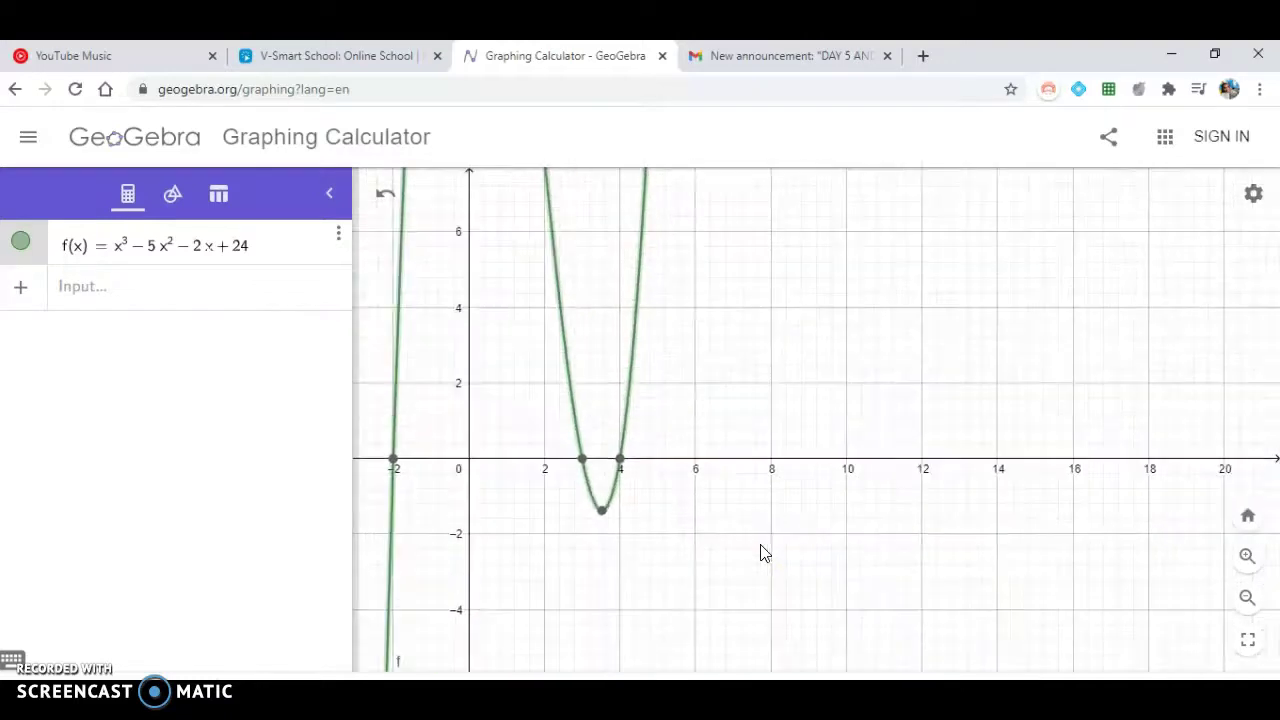
{"action": "left_click_drag", "start_coordinate": [714, 545], "coordinate": [840, 525]}
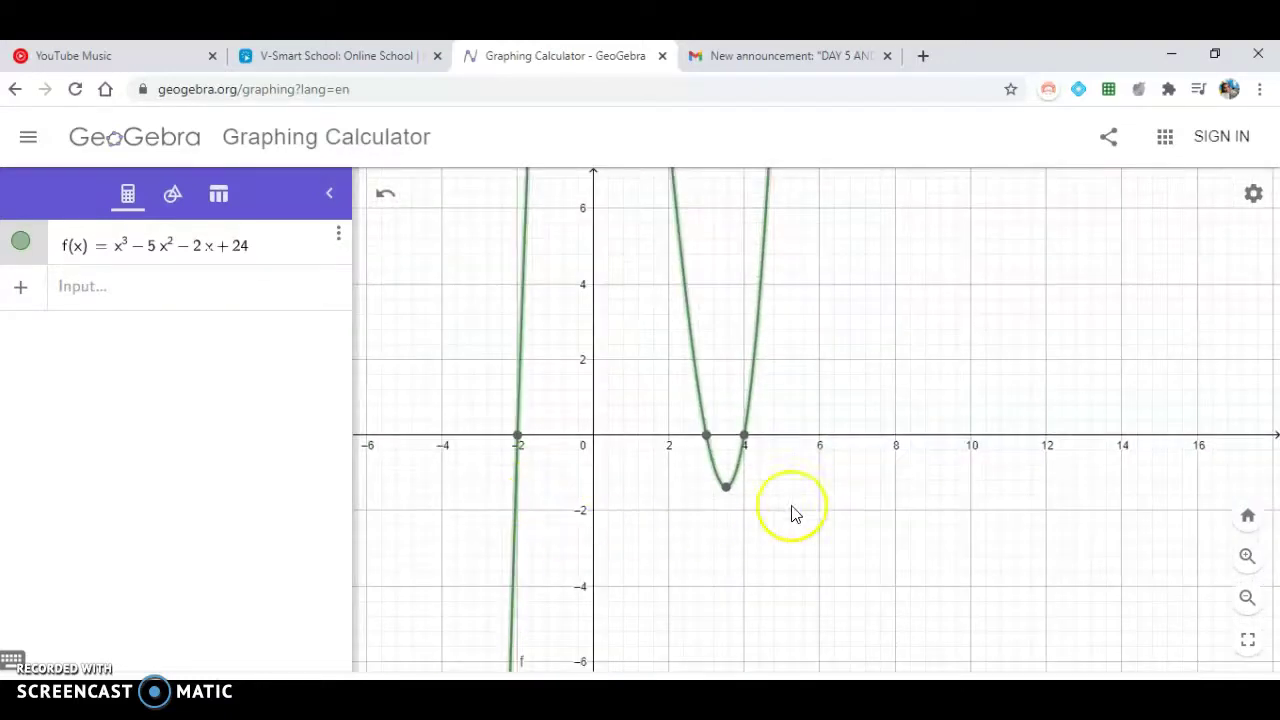
{"action": "scroll", "coordinate": [848, 505], "scroll_direction": "up", "scroll_amount": 4}
{"action": "left_click_drag", "start_coordinate": [848, 505], "coordinate": [928, 491]}
{"action": "left_click_drag", "start_coordinate": [563, 509], "coordinate": [563, 474]}
{"action": "scroll", "coordinate": [545, 477], "scroll_direction": "up", "scroll_amount": 2}
{"action": "scroll", "coordinate": [545, 477], "scroll_direction": "up", "scroll_amount": 3}
{"action": "left_click_drag", "start_coordinate": [469, 277], "coordinate": [527, 522]}
{"action": "left_click", "coordinate": [479, 458]}
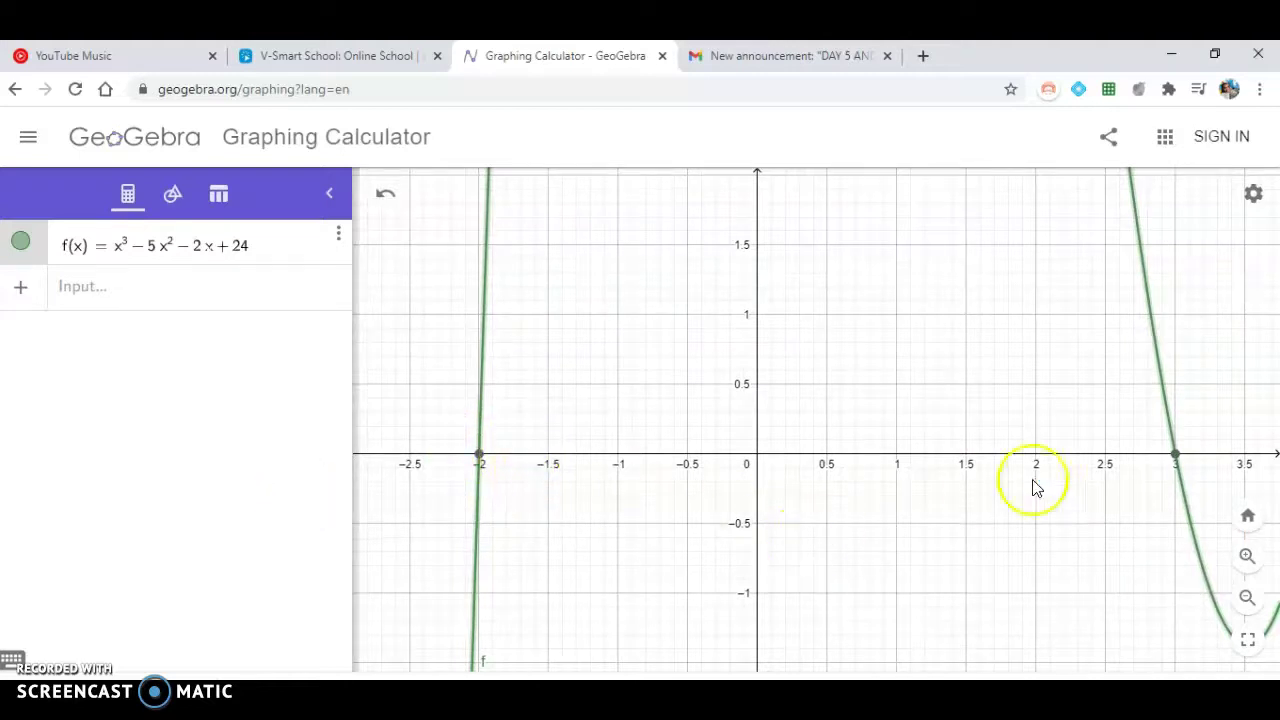
{"action": "left_click_drag", "start_coordinate": [1082, 523], "coordinate": [1043, 461]}
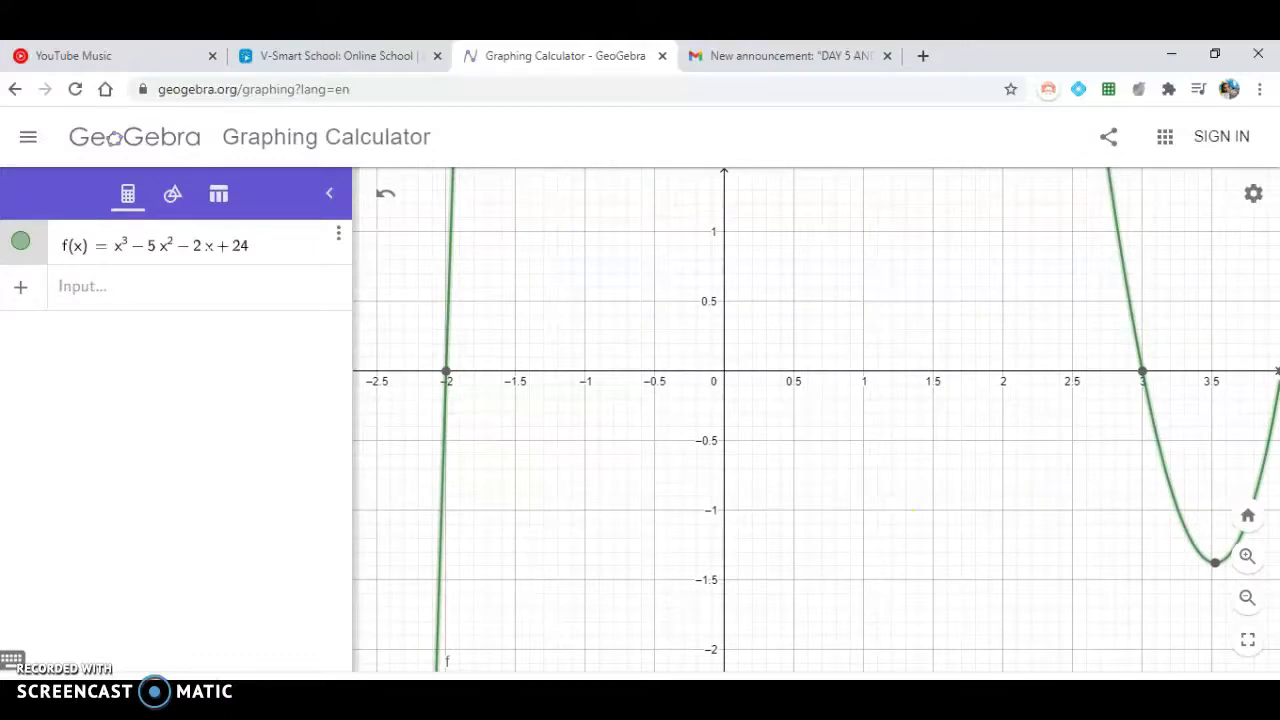
- Recheck the zeros in the V-Smart School example, then return to GeoGebra and display the coordinates of the graph's two positive roots
{"action": "left_click", "coordinate": [563, 603]}
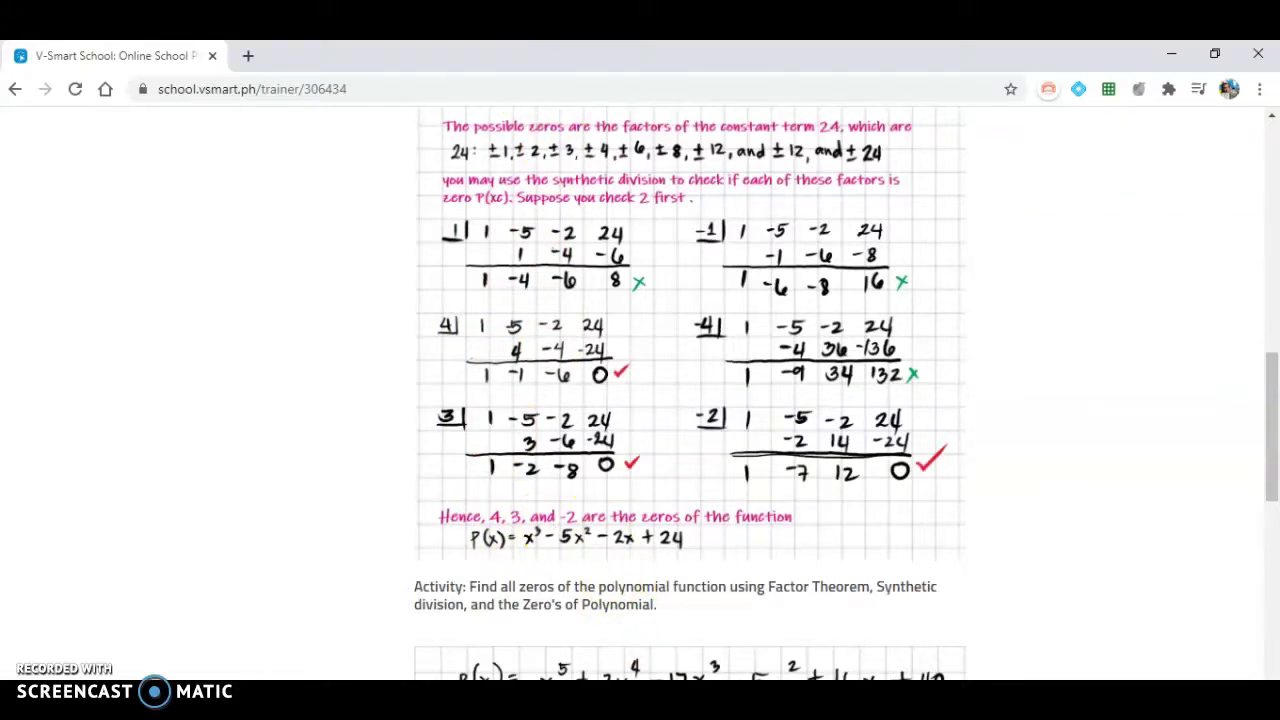
{"action": "left_click", "coordinate": [712, 648]}
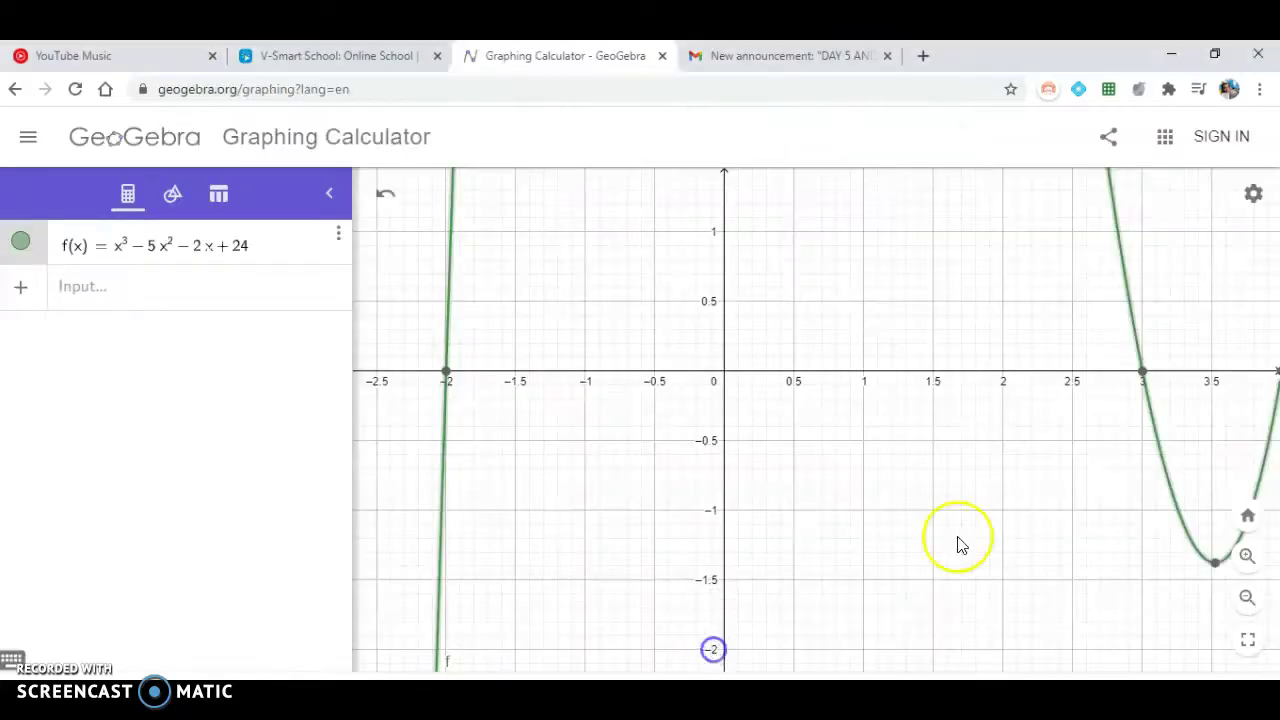
{"action": "scroll", "coordinate": [700, 480], "scroll_direction": "up", "scroll_amount": 2}
{"action": "left_click_drag", "start_coordinate": [627, 420], "coordinate": [712, 479]}
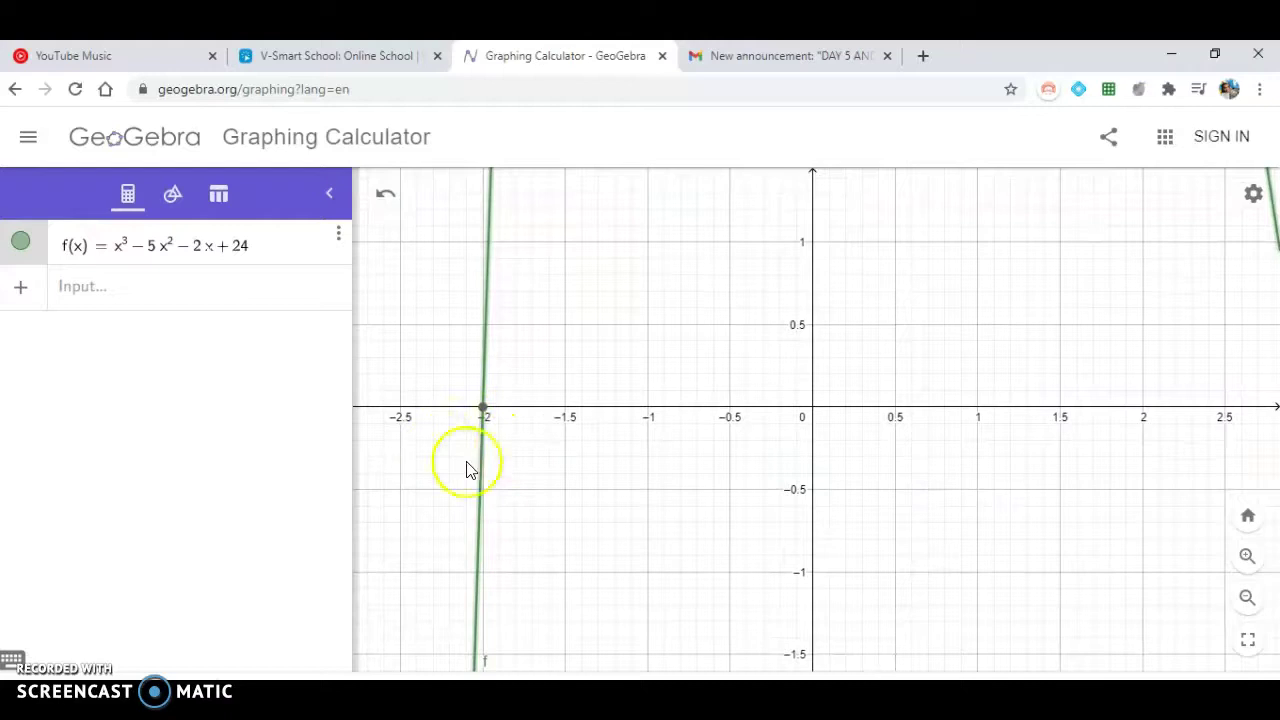
{"action": "left_click_drag", "start_coordinate": [920, 457], "coordinate": [443, 426]}
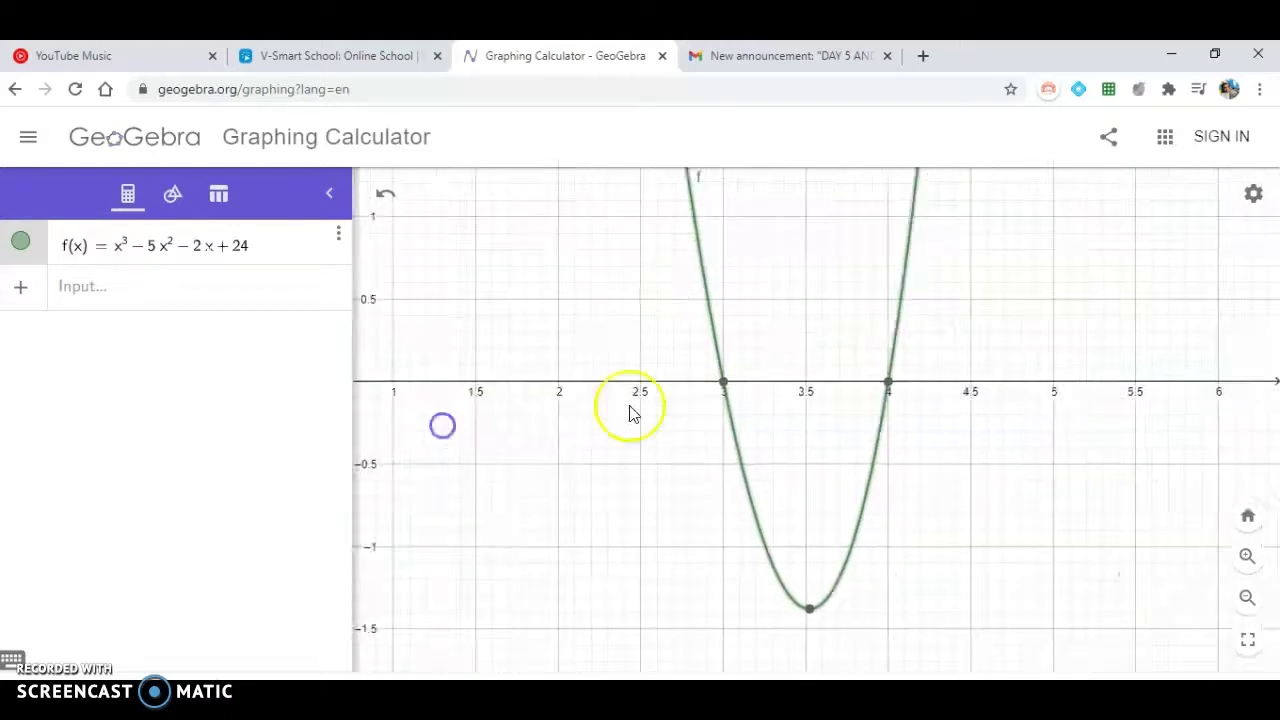
{"action": "scroll", "coordinate": [726, 384], "scroll_direction": "up", "scroll_amount": 5}
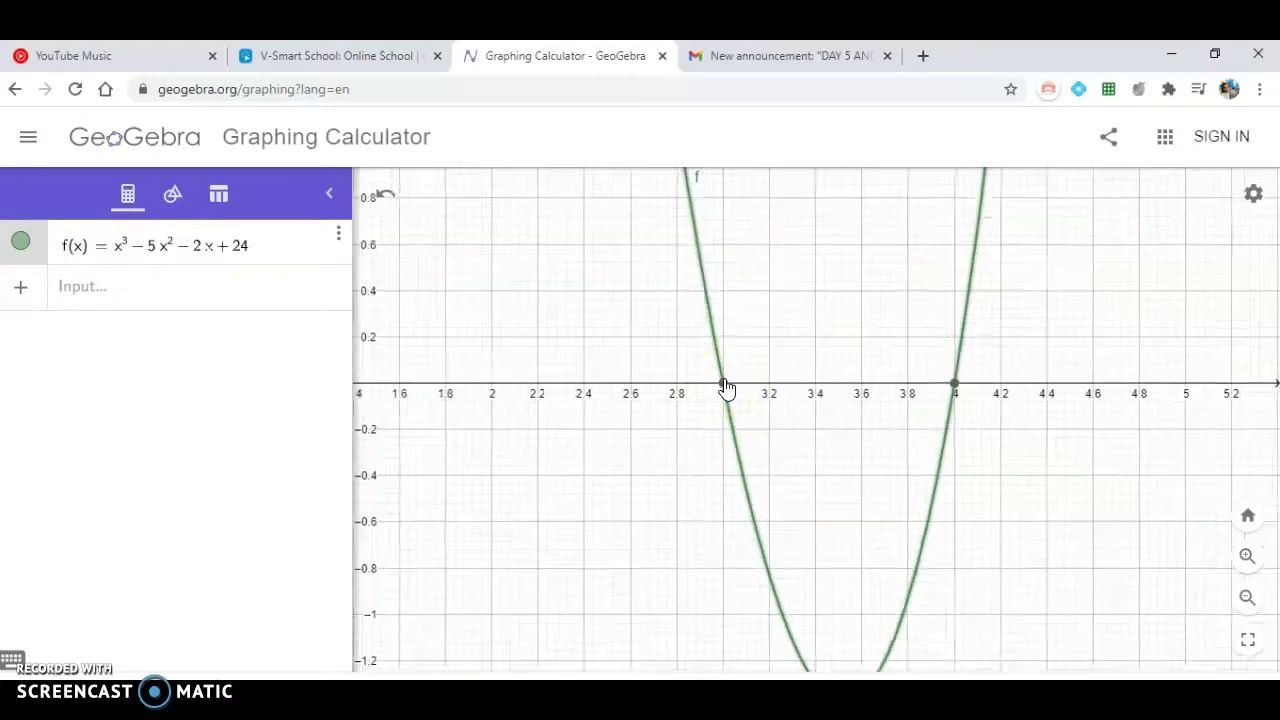
{"action": "scroll", "coordinate": [738, 450], "scroll_direction": "up", "scroll_amount": 4}
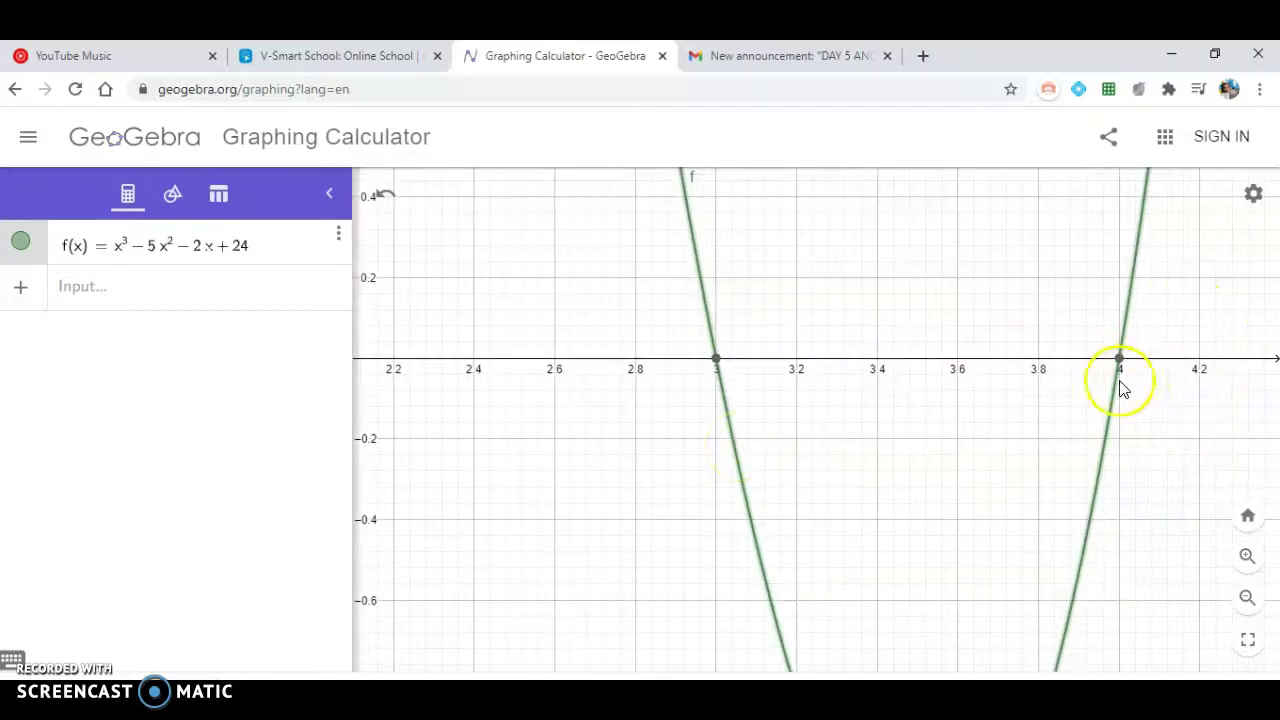
{"action": "left_click", "coordinate": [1115, 385]}
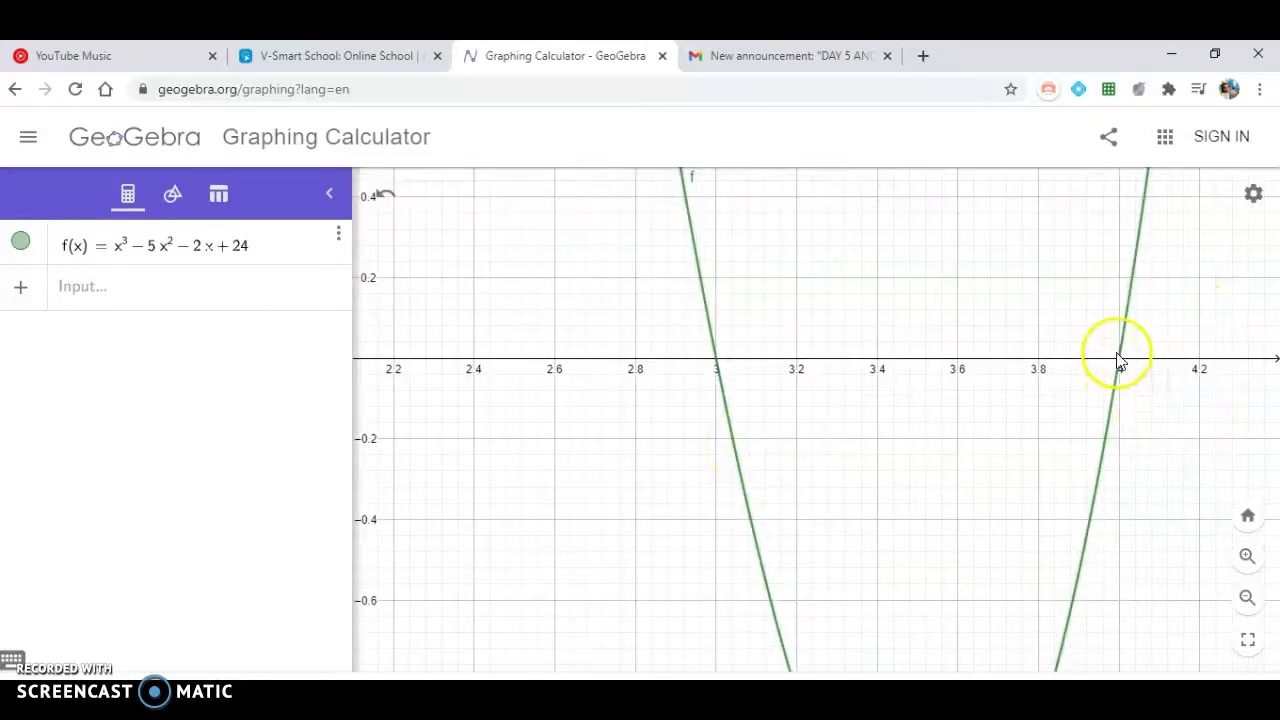
{"action": "left_click", "coordinate": [1118, 360]}
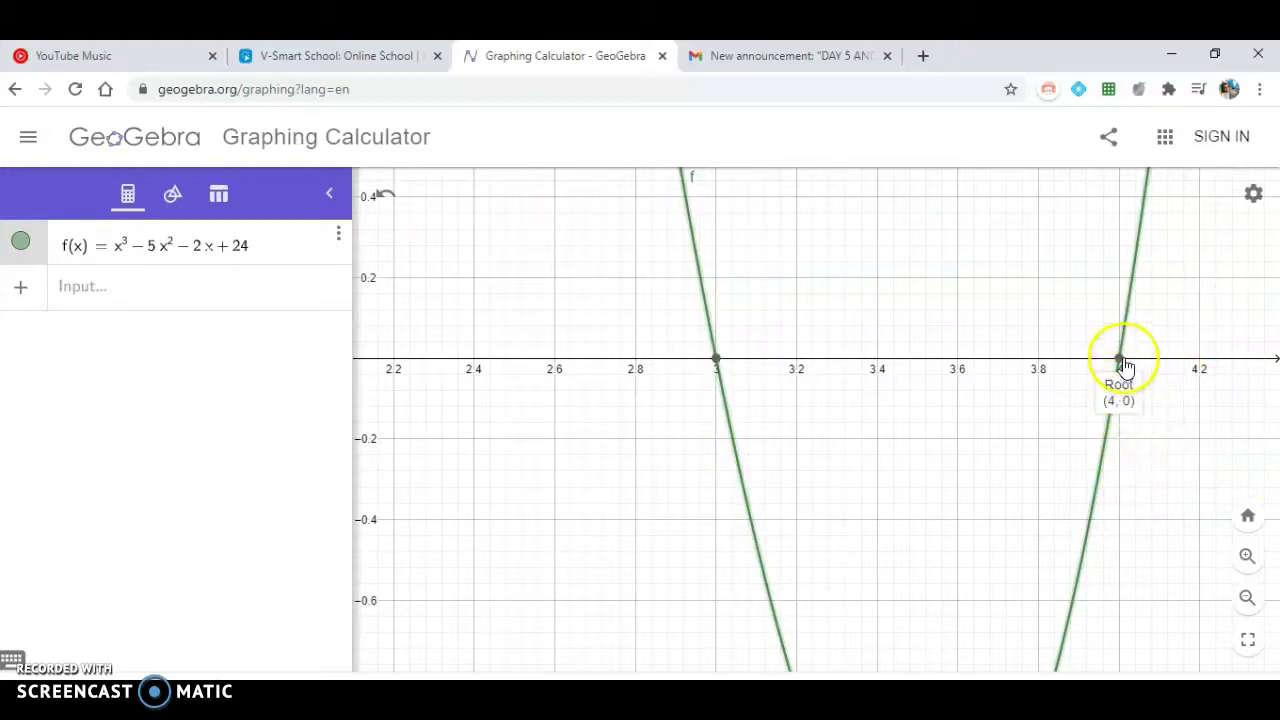
{"action": "left_click", "coordinate": [717, 362]}
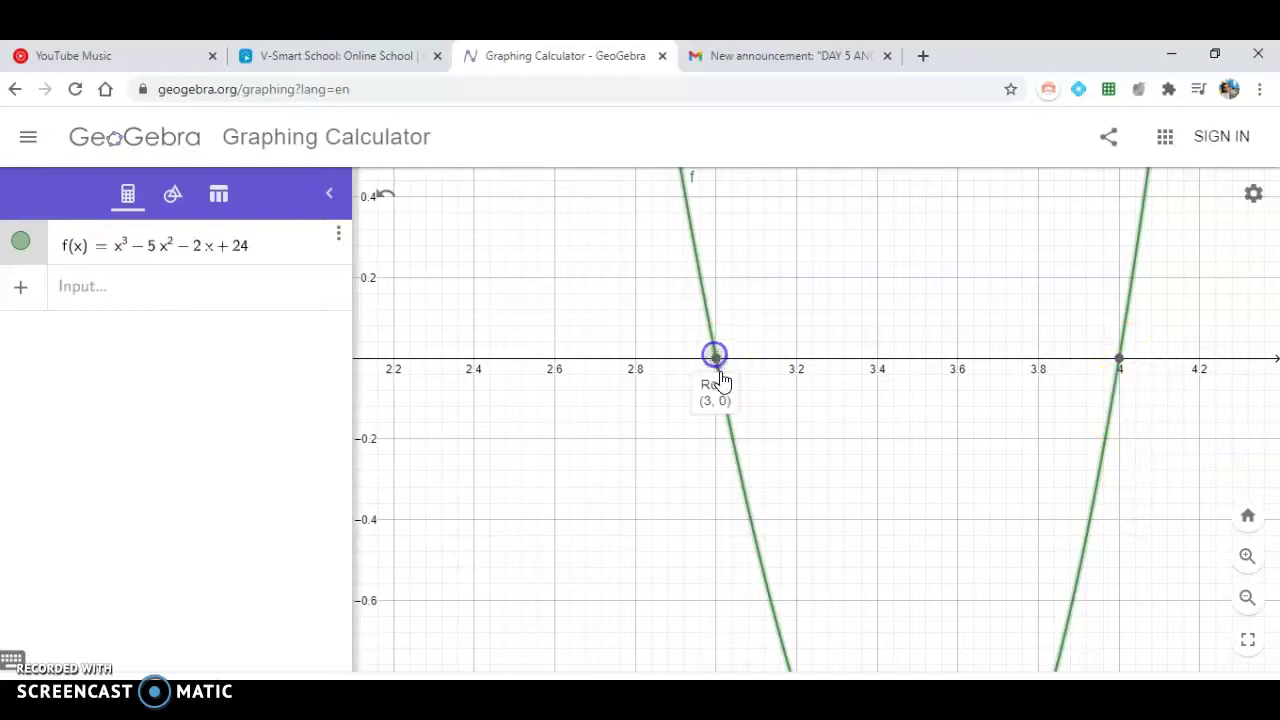
- Display the coordinates of the cubic's negative root on the graph, then leave the empty input row active
{"action": "left_click_drag", "start_coordinate": [622, 447], "coordinate": [1000, 432]}
{"action": "left_click_drag", "start_coordinate": [585, 435], "coordinate": [1271, 429]}
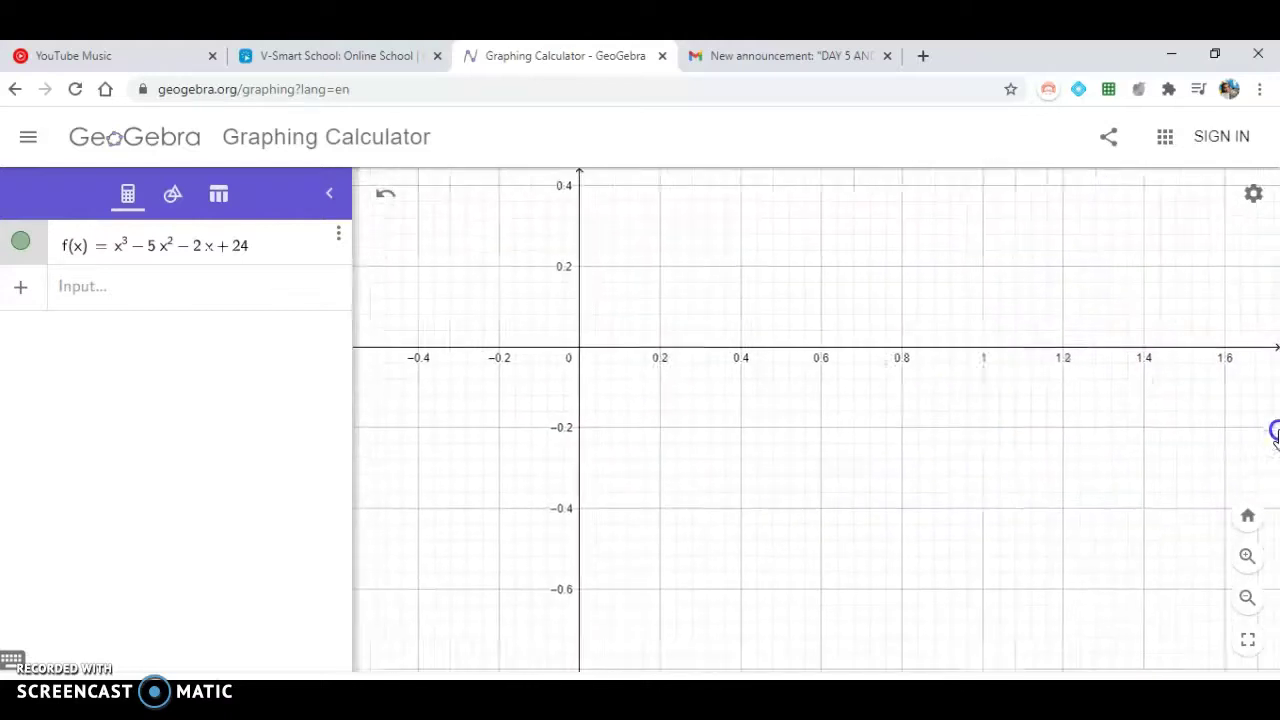
{"action": "left_click_drag", "start_coordinate": [452, 418], "coordinate": [1050, 420]}
{"action": "left_click_drag", "start_coordinate": [655, 400], "coordinate": [723, 417]}
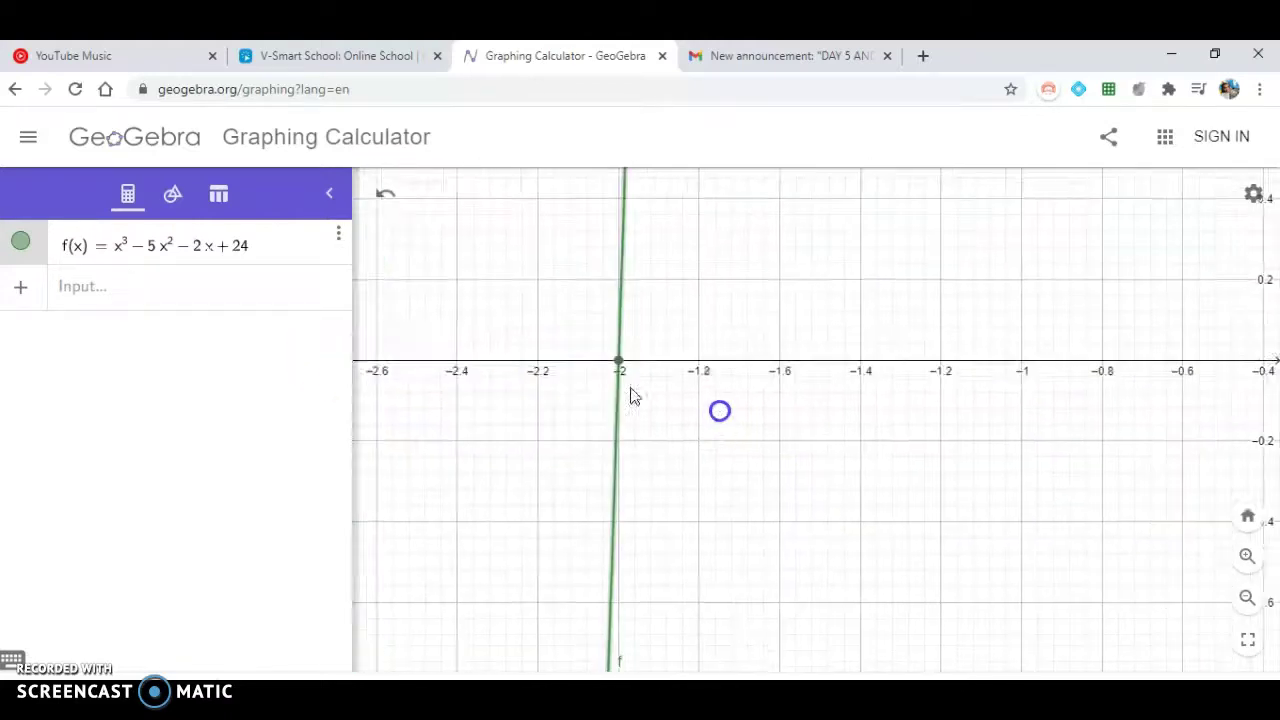
{"action": "left_click", "coordinate": [601, 357]}
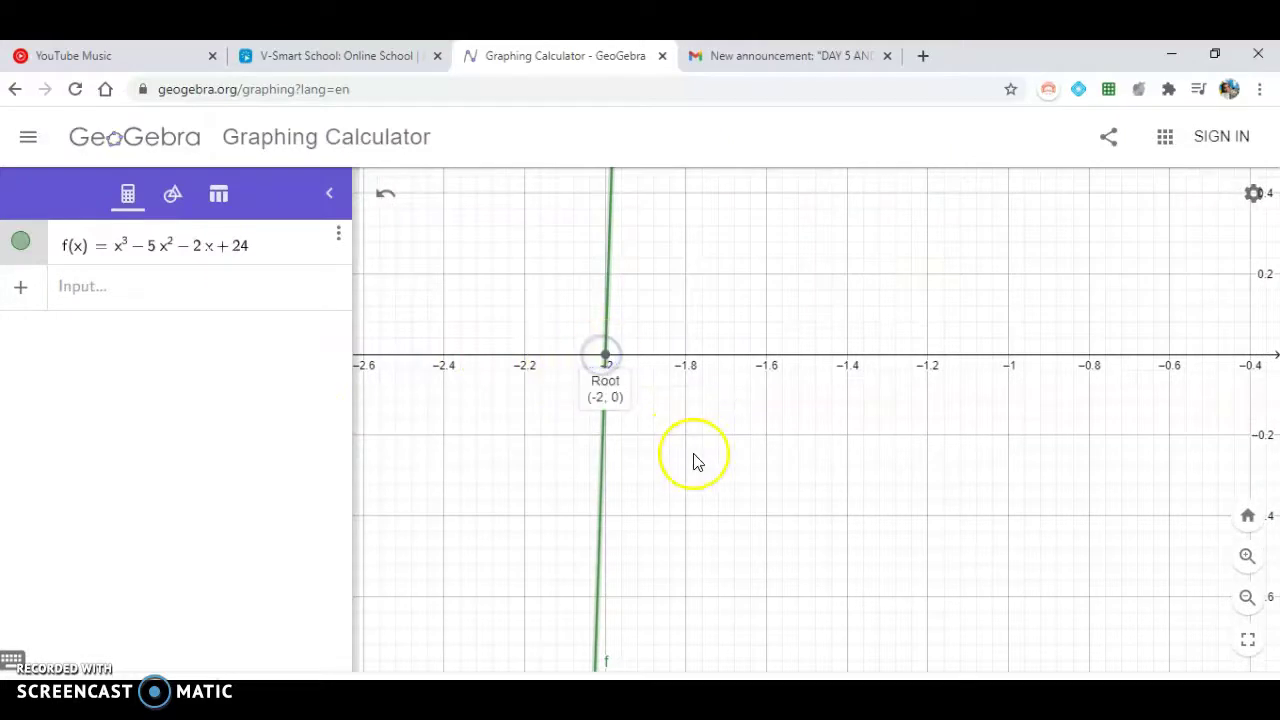
{"action": "scroll", "coordinate": [697, 462], "scroll_direction": "down", "scroll_amount": 2}
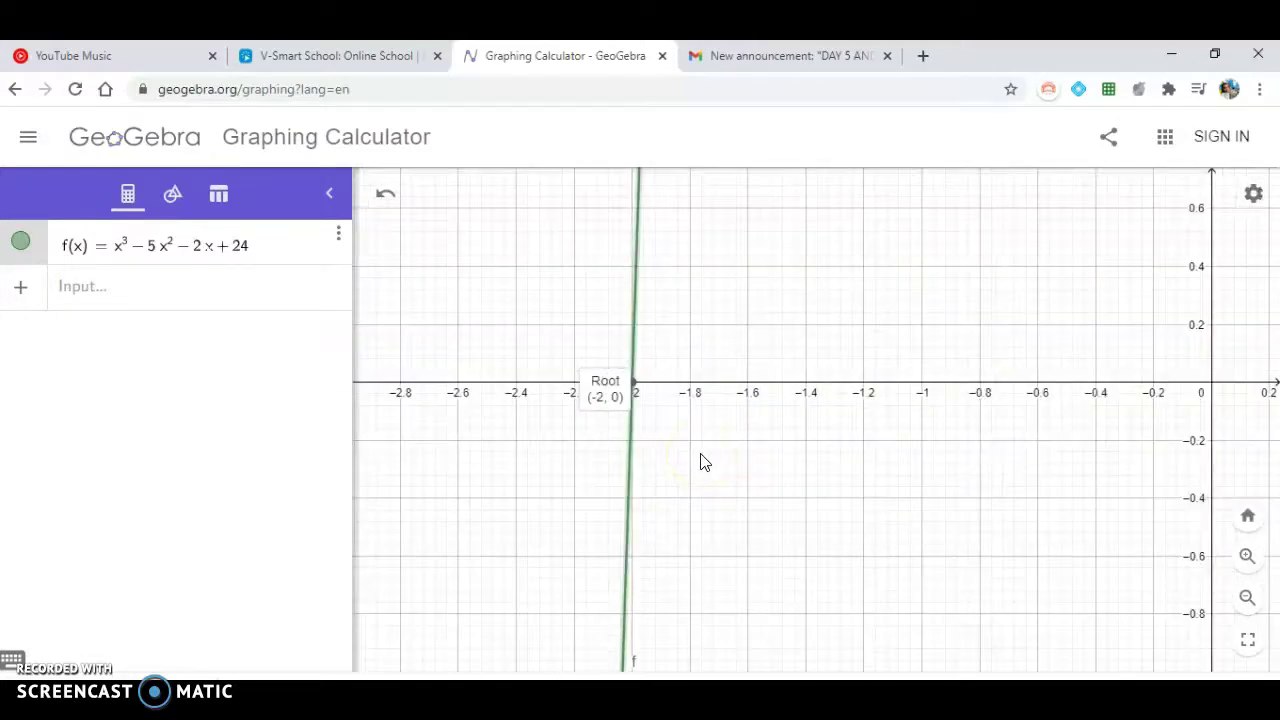
{"action": "left_click", "coordinate": [180, 294]}
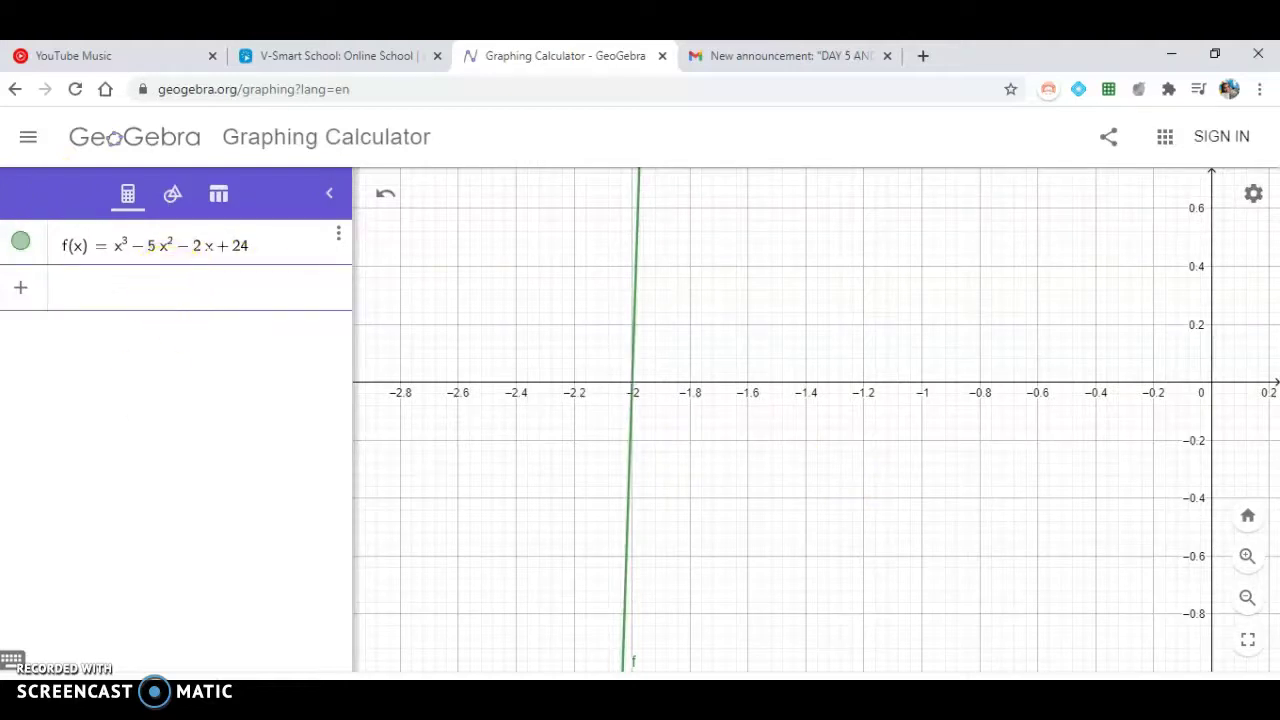
- Switch to the V-Smart School window and read the activity's three polynomial functions below the worked example
{"action": "left_click", "coordinate": [490, 636]}
{"action": "scroll", "coordinate": [648, 533], "scroll_direction": "up", "scroll_amount": 2}
{"action": "scroll", "coordinate": [648, 533], "scroll_direction": "down", "scroll_amount": 5}
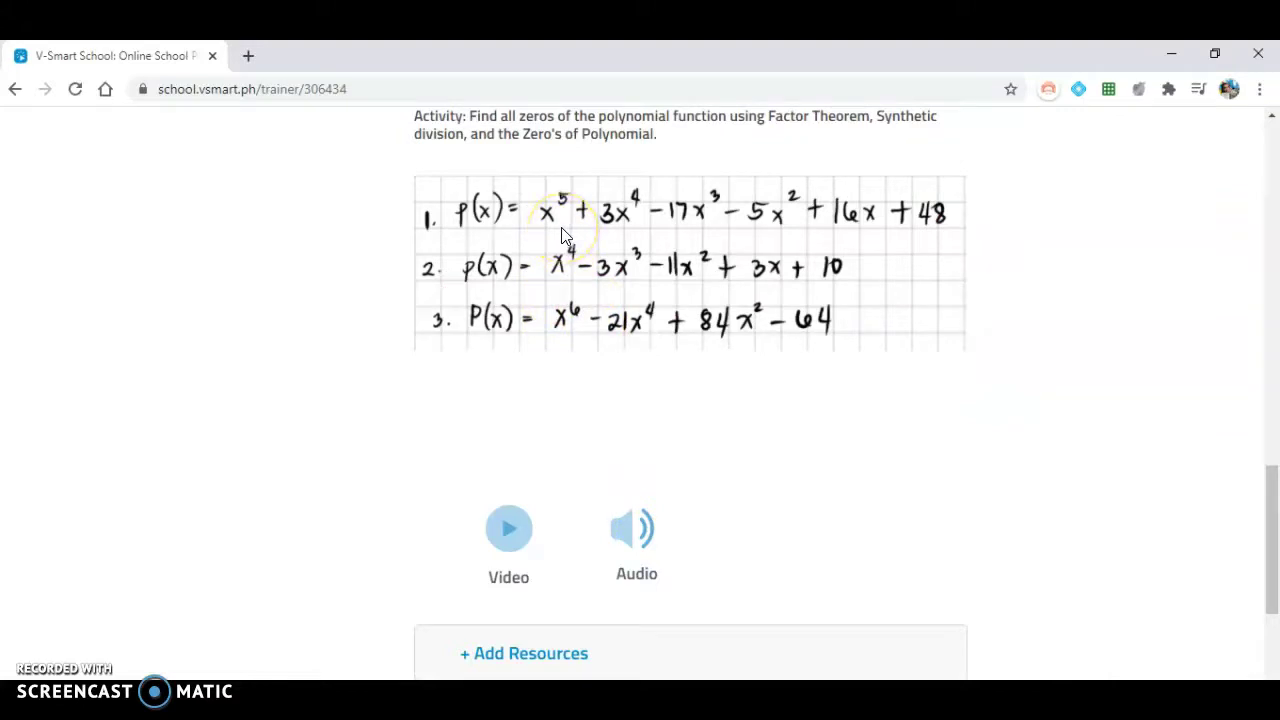
- Restore both the V-Smart School and GeoGebra windows to a smaller size, keeping the activity's polynomials in view beside the calculator
{"action": "left_click", "coordinate": [1214, 53]}
{"action": "scroll", "coordinate": [600, 150], "scroll_direction": "down", "scroll_amount": 6}
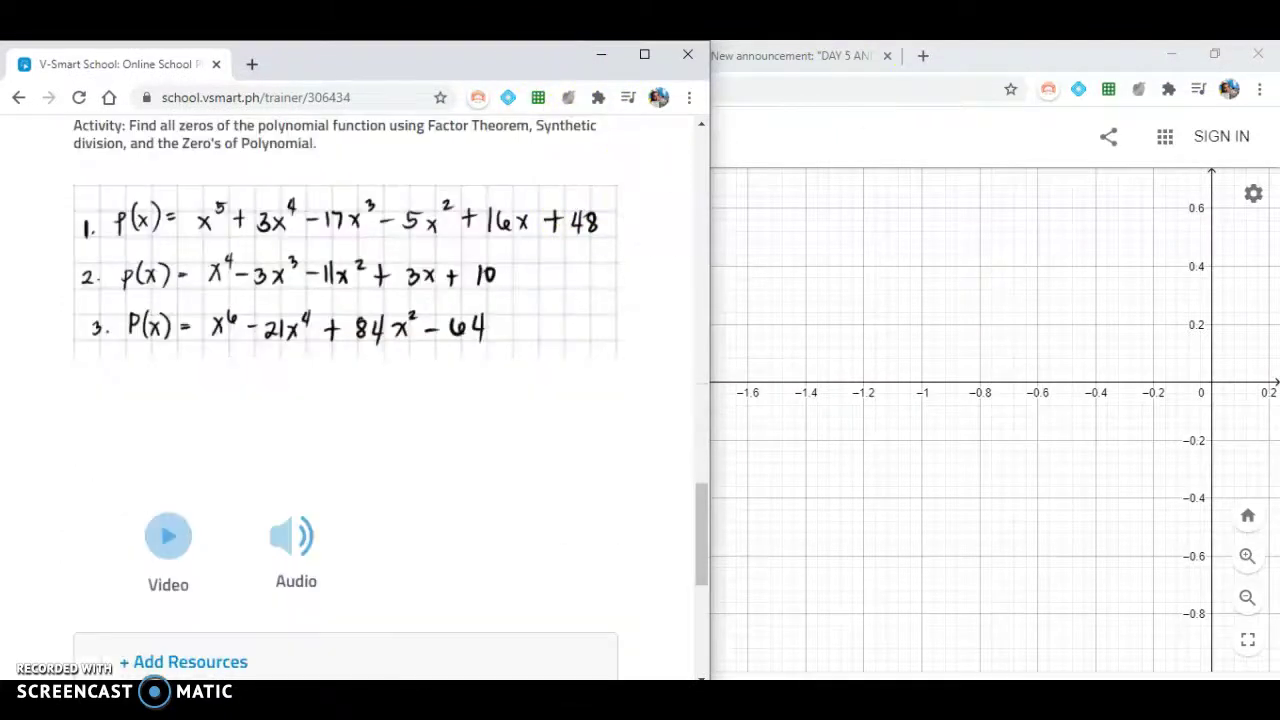
{"action": "key", "text": "alt+Tab"}
{"action": "left_click", "coordinate": [1214, 55]}
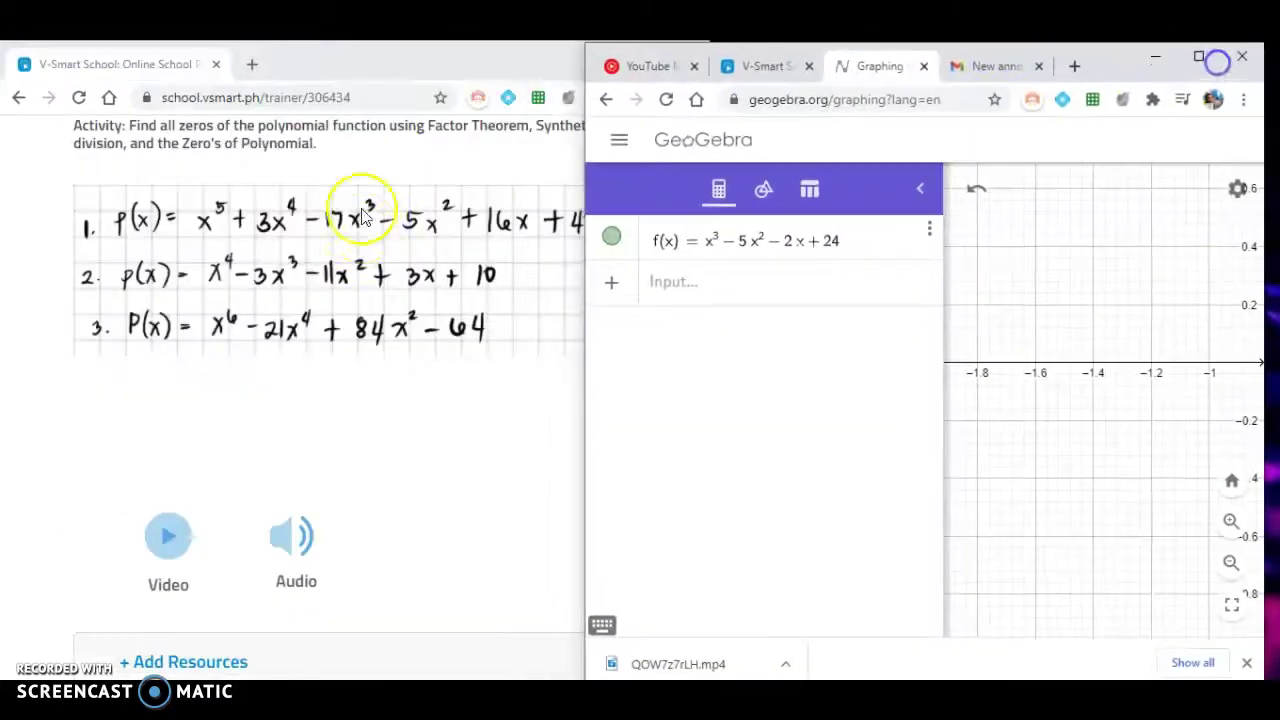
- Start a second function in the empty input row with f(x) = x^5 + 3x^4 − 17x^3
{"action": "left_click", "coordinate": [697, 281]}
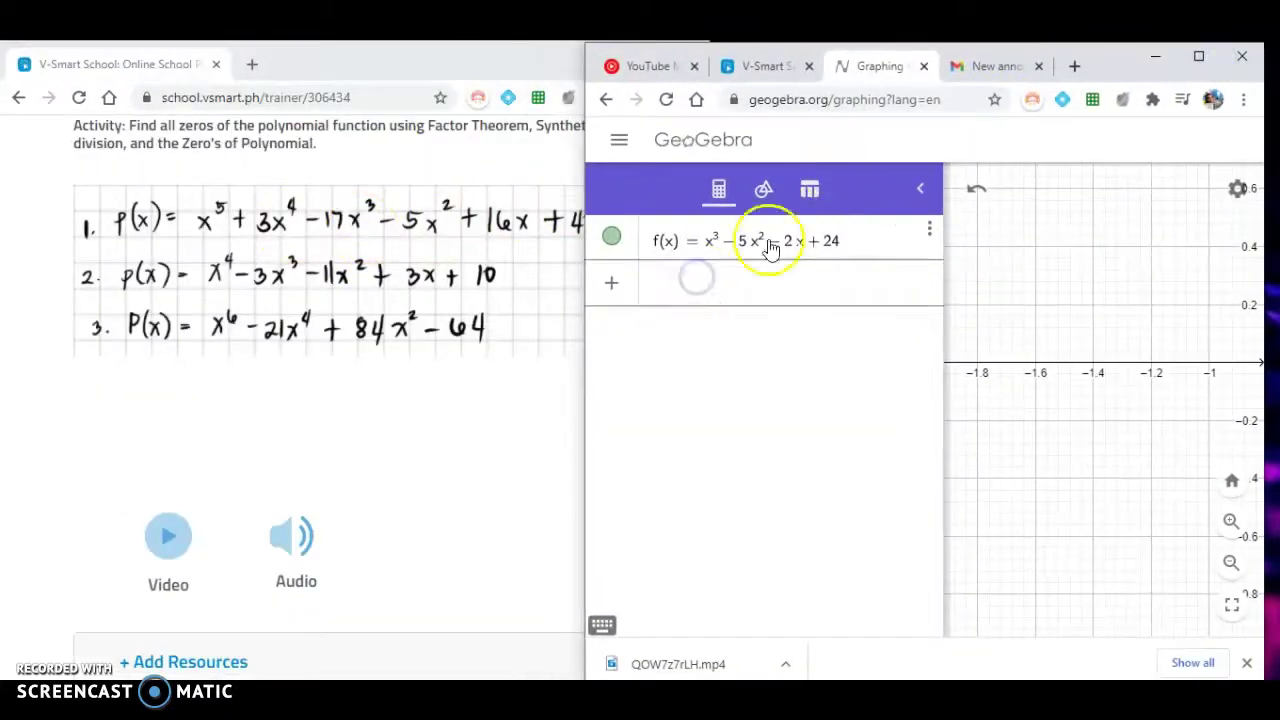
{"action": "type", "text": "f("}
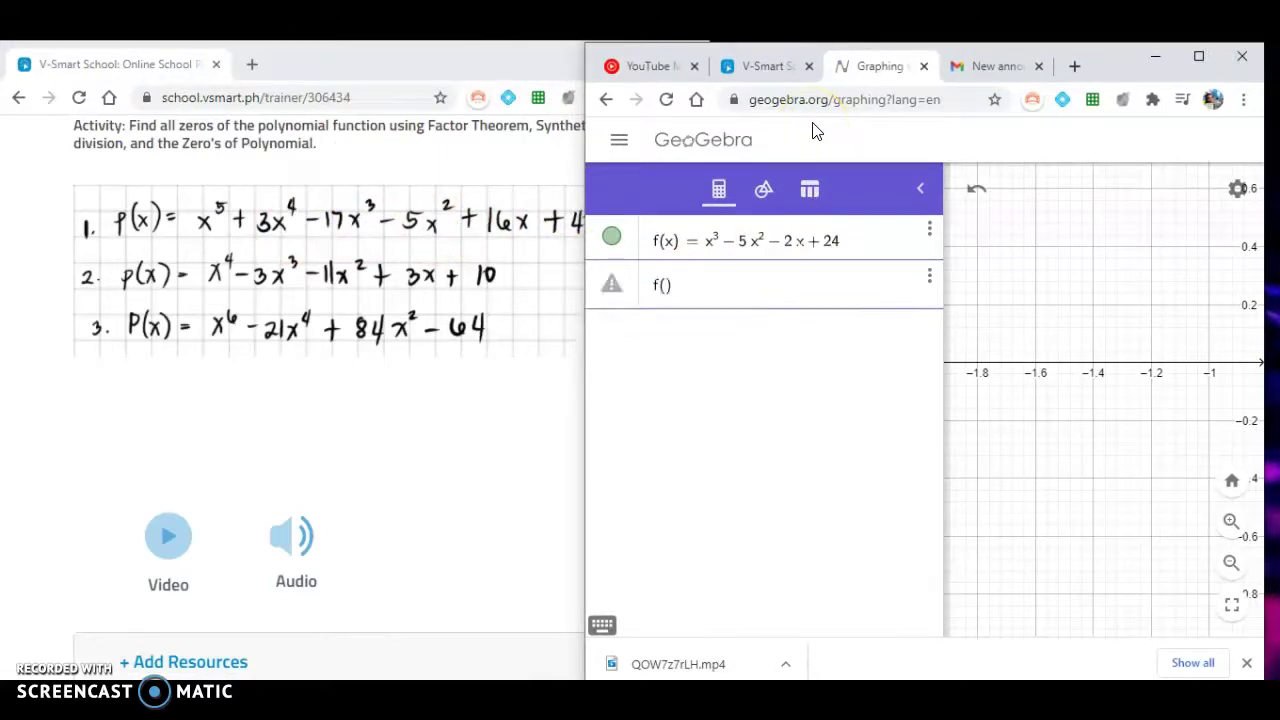
{"action": "type", "text": "x"}
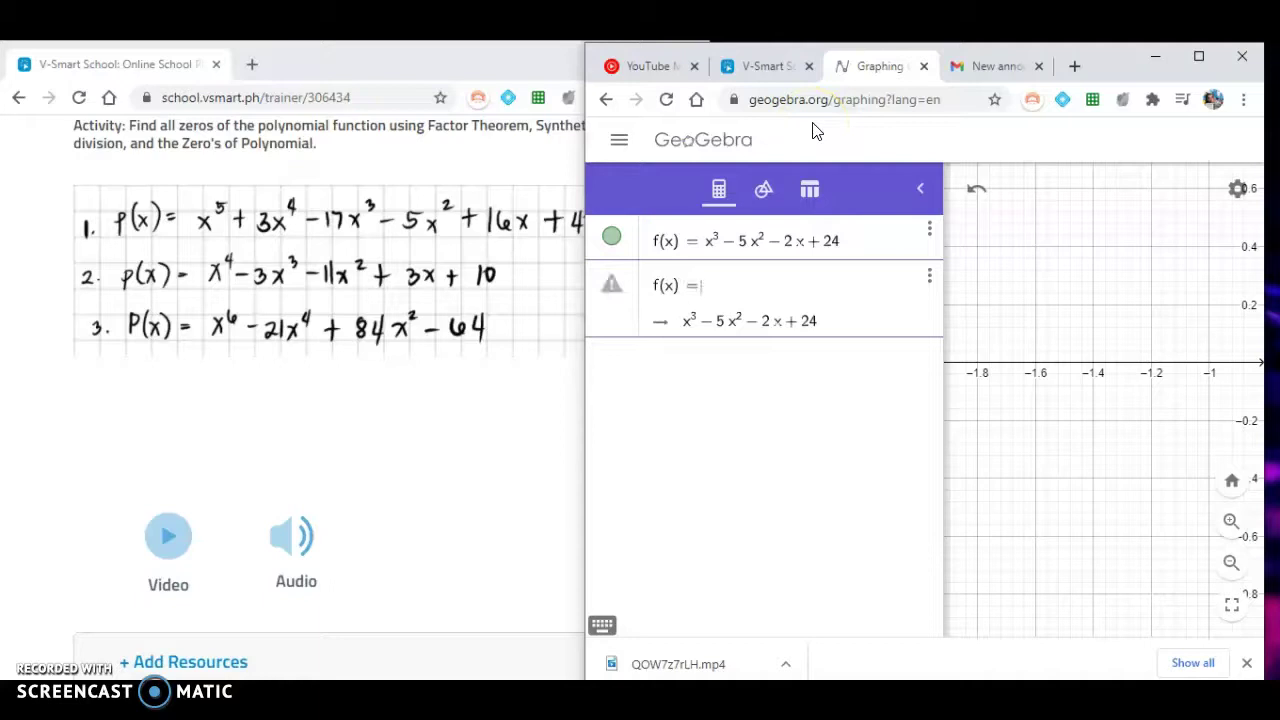
{"action": "type", "text": "x^5"}
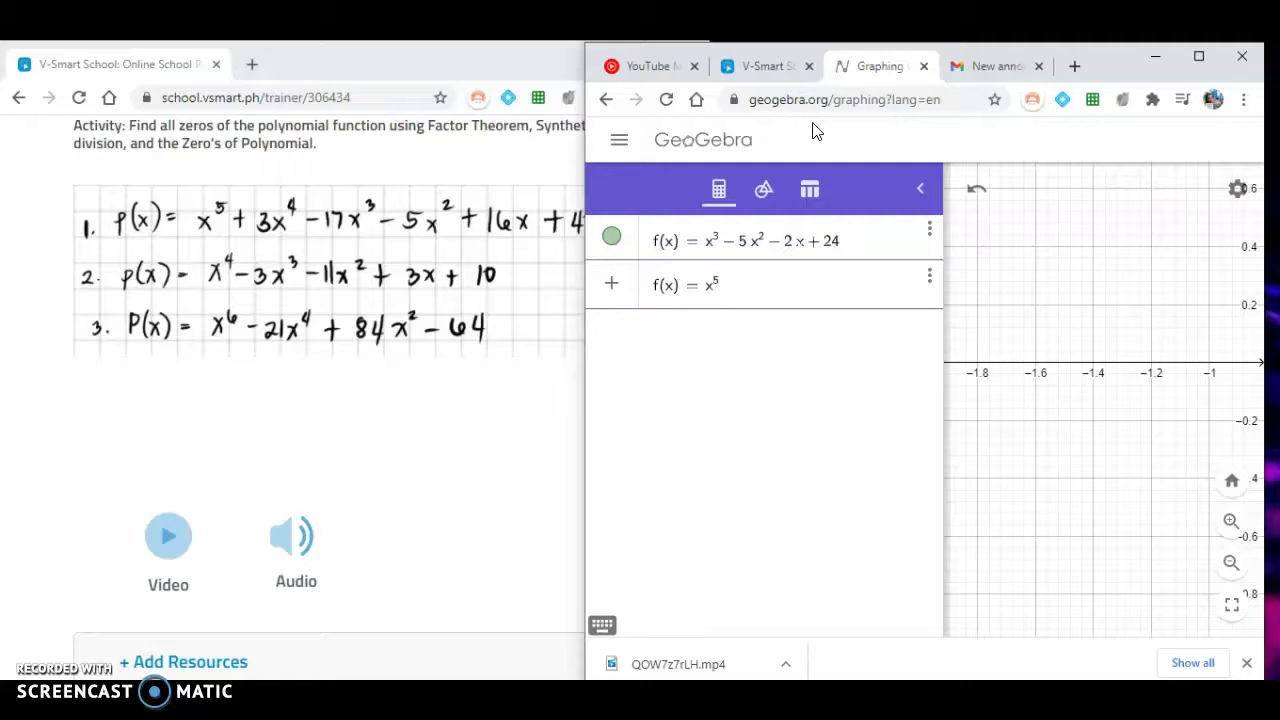
{"action": "type", "text": "+ 3x^4 +"}
{"action": "key", "text": "BackSpace"}
{"action": "type", "text": "-17x^3-5x^2+"}
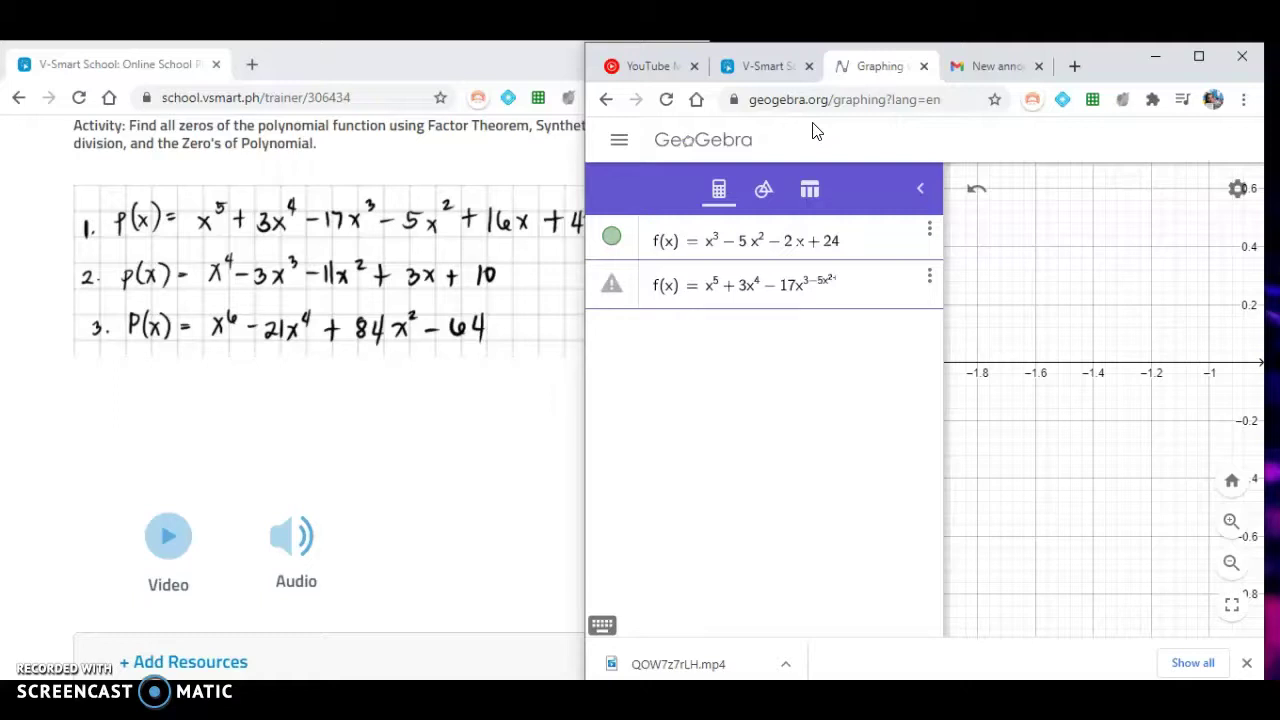
- Remove the terms misplaced in the cubic term's exponent, complete the function with − 5x^2 + 16x, and graph it
{"action": "key", "text": "BackSpace"}
{"action": "key", "text": "BackSpace"}
{"action": "key", "text": "BackSpace"}
{"action": "key", "text": "BackSpace"}
{"action": "key", "text": "BackSpace"}
{"action": "key", "text": "BackSpace"}
{"action": "type", "text": "5x^2 + 16"}
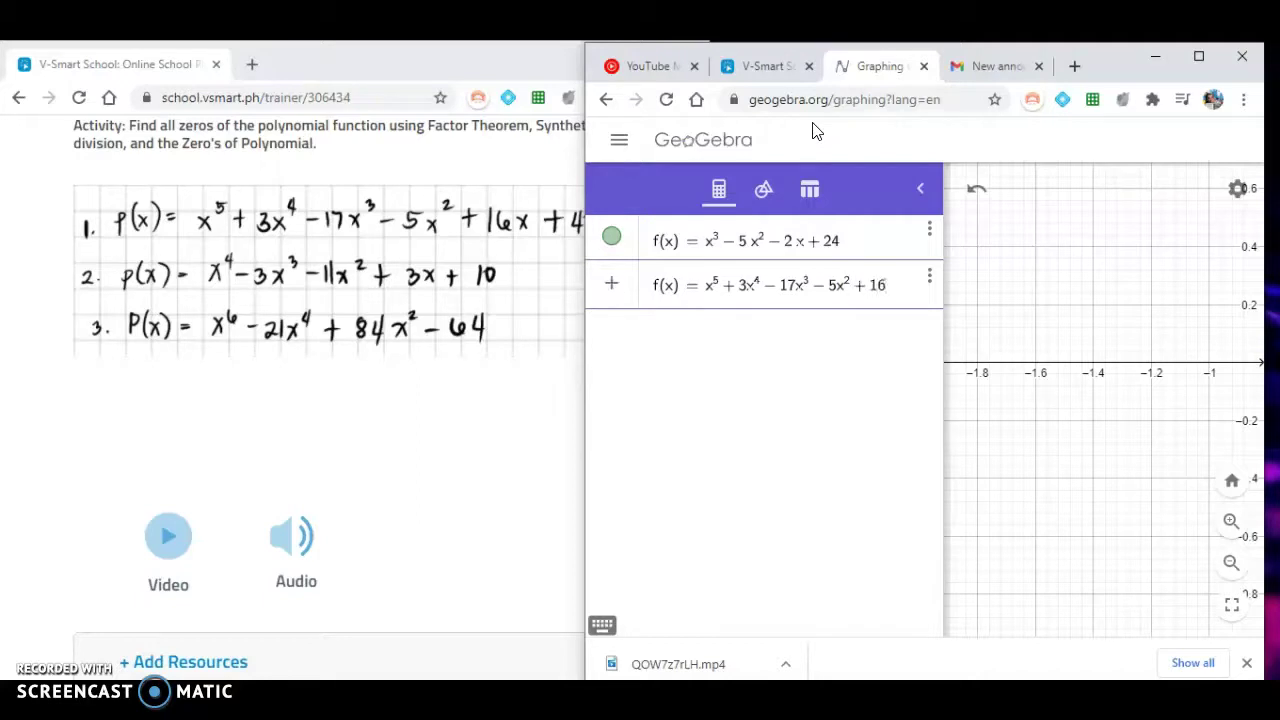
{"action": "type", "text": "x +"}
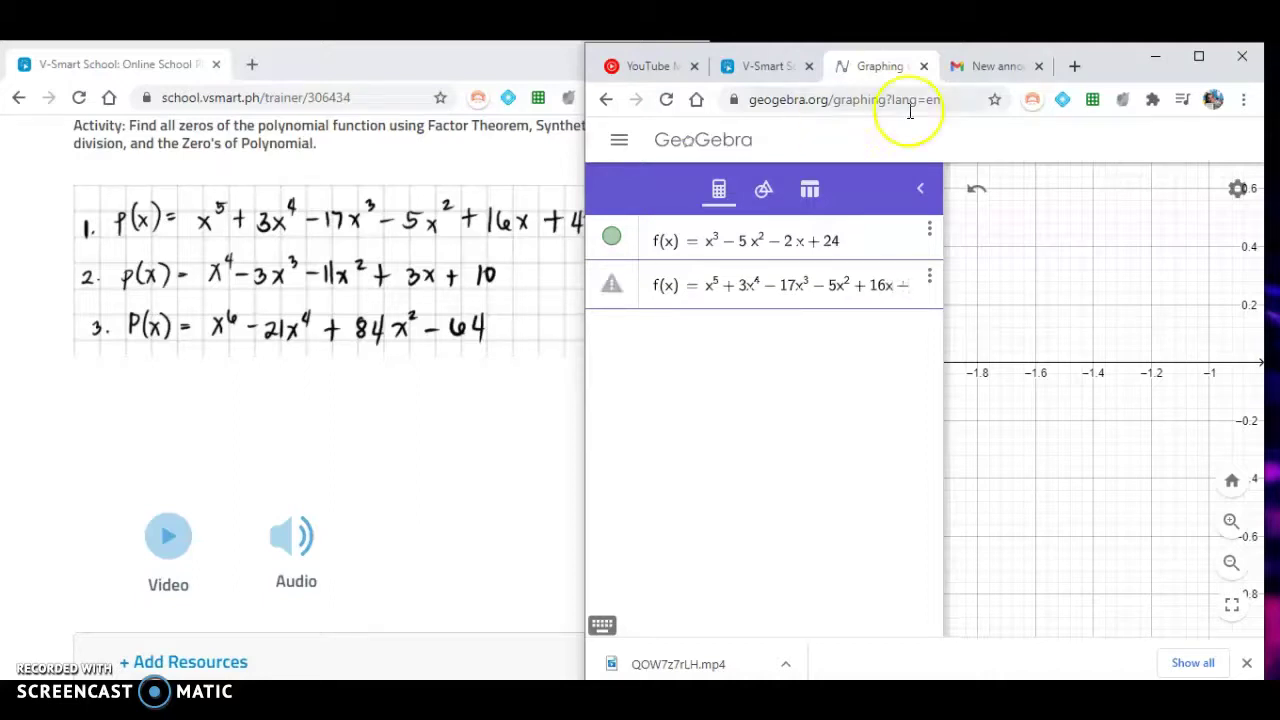
{"action": "left_click", "coordinate": [510, 462]}
{"action": "left_click", "coordinate": [901, 430]}
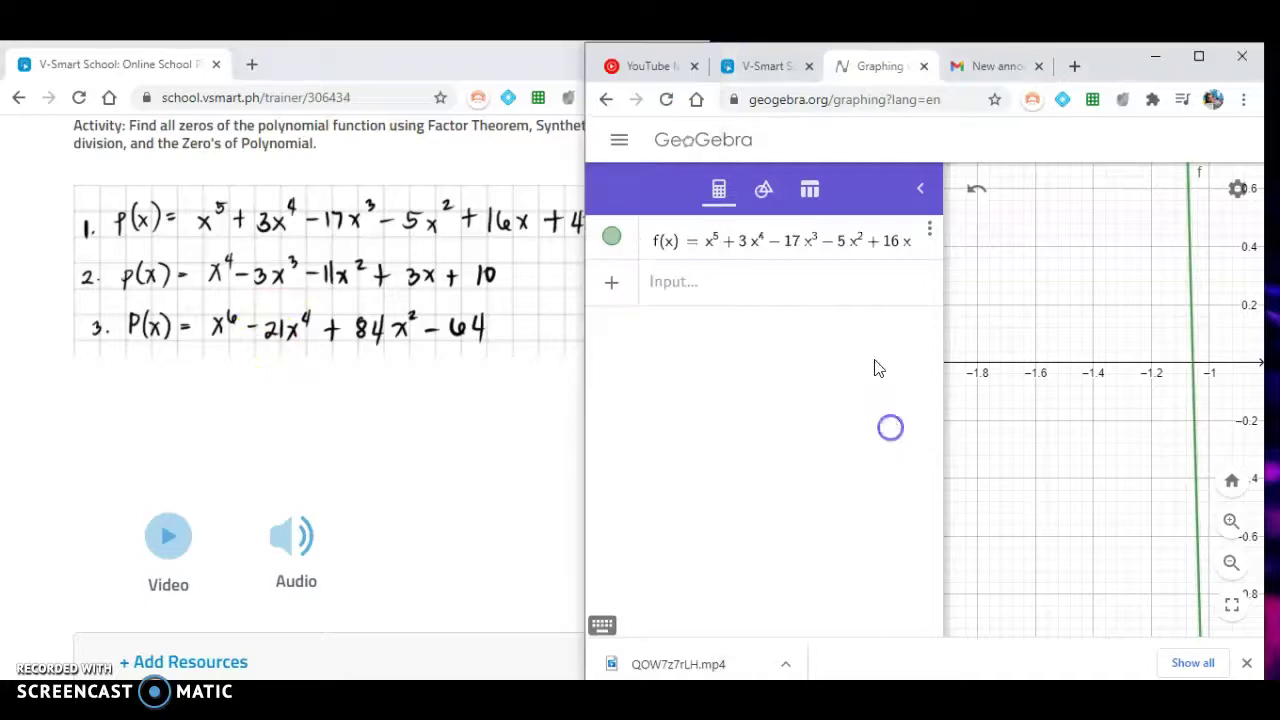
- Append the missing constant + 48 to the end of the fifth-degree function's expression
{"action": "left_click", "coordinate": [862, 240]}
{"action": "triple_click", "coordinate": [917, 245]}
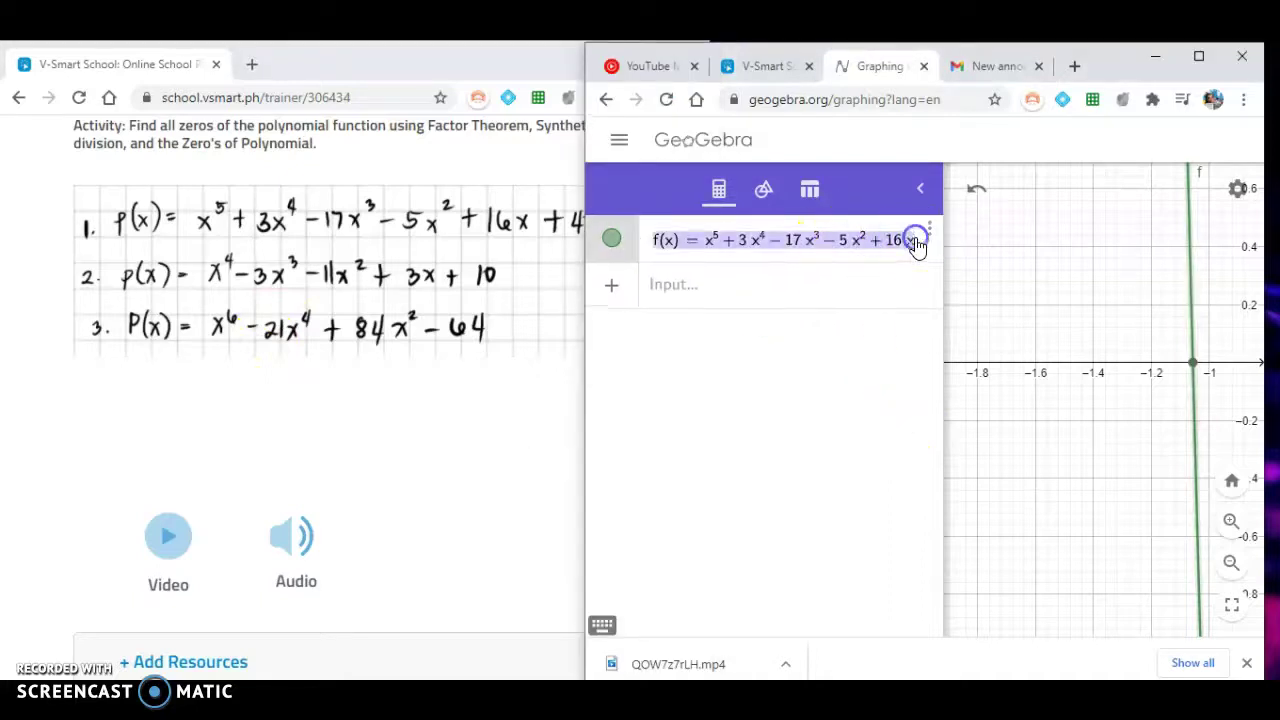
{"action": "left_click", "coordinate": [929, 234]}
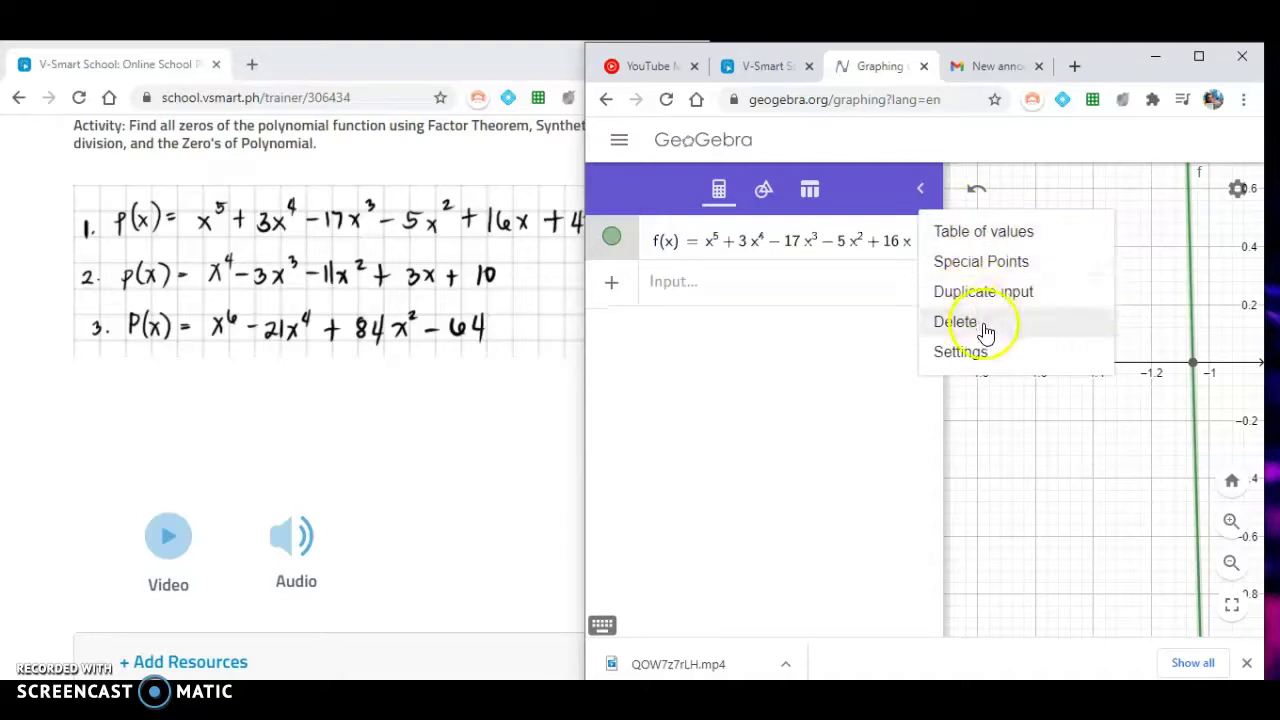
{"action": "left_click", "coordinate": [832, 240]}
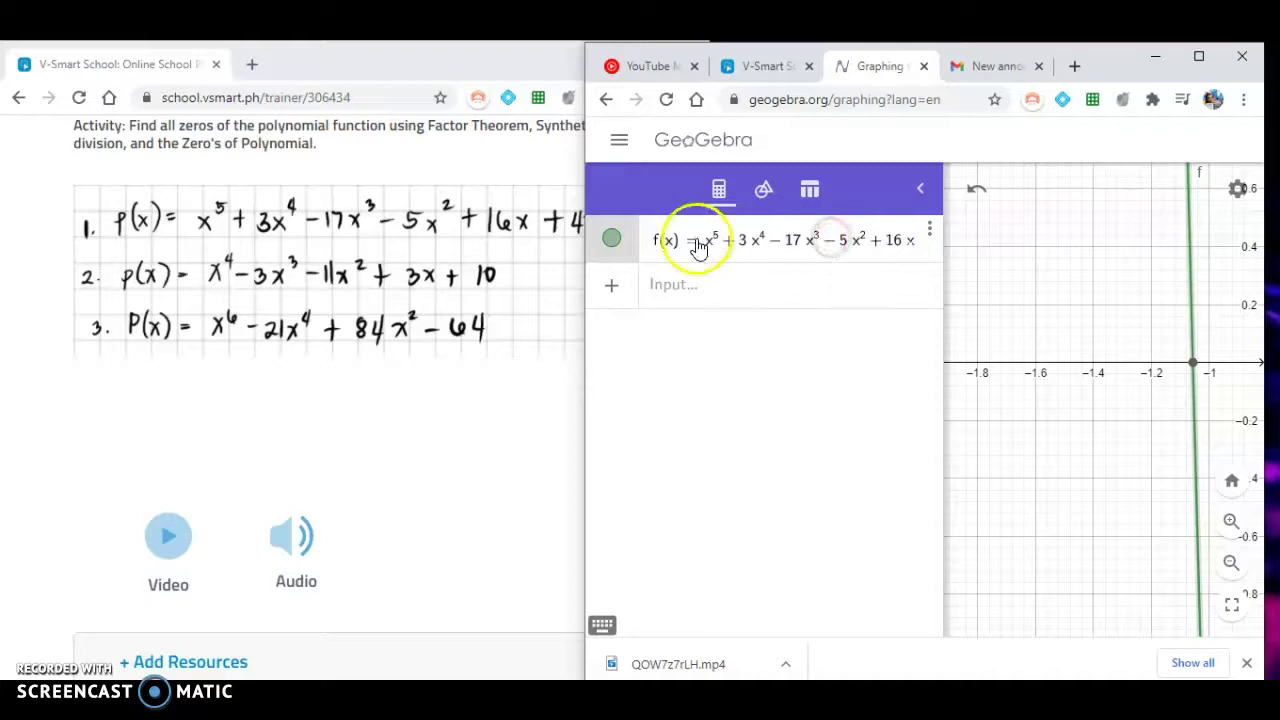
{"action": "left_click_drag", "start_coordinate": [655, 241], "coordinate": [986, 248]}
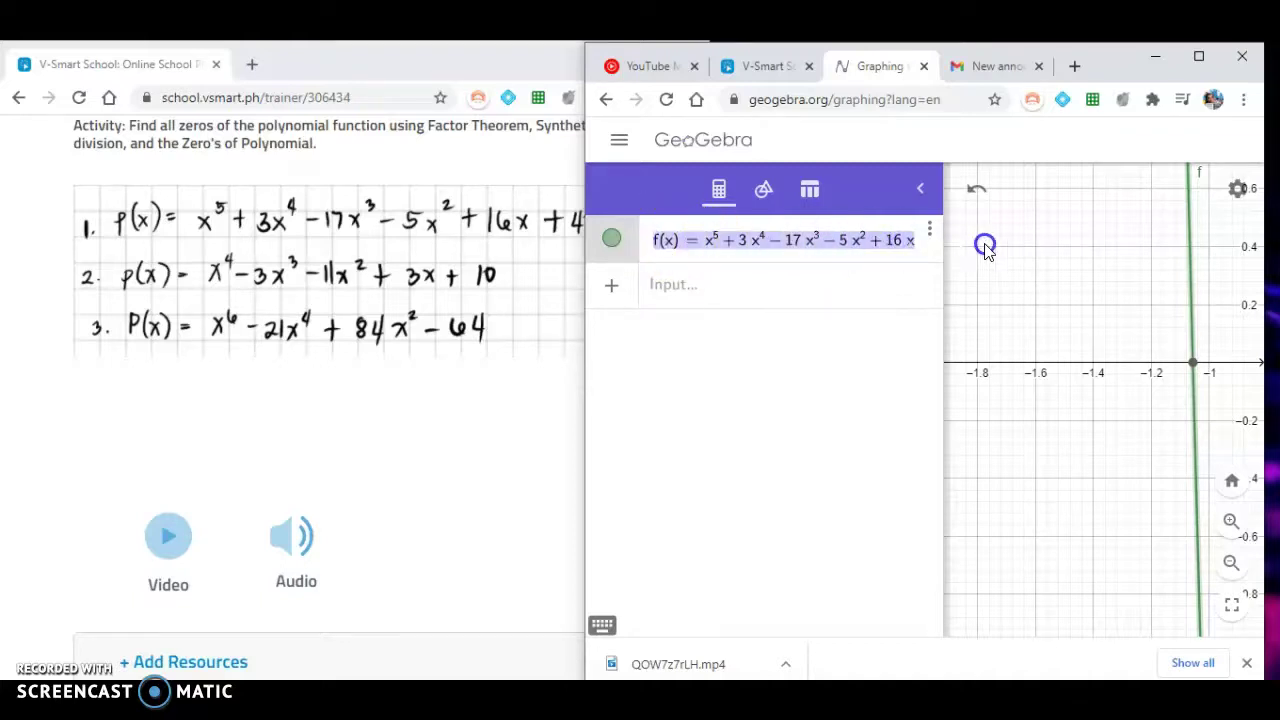
{"action": "key", "text": "Right"}
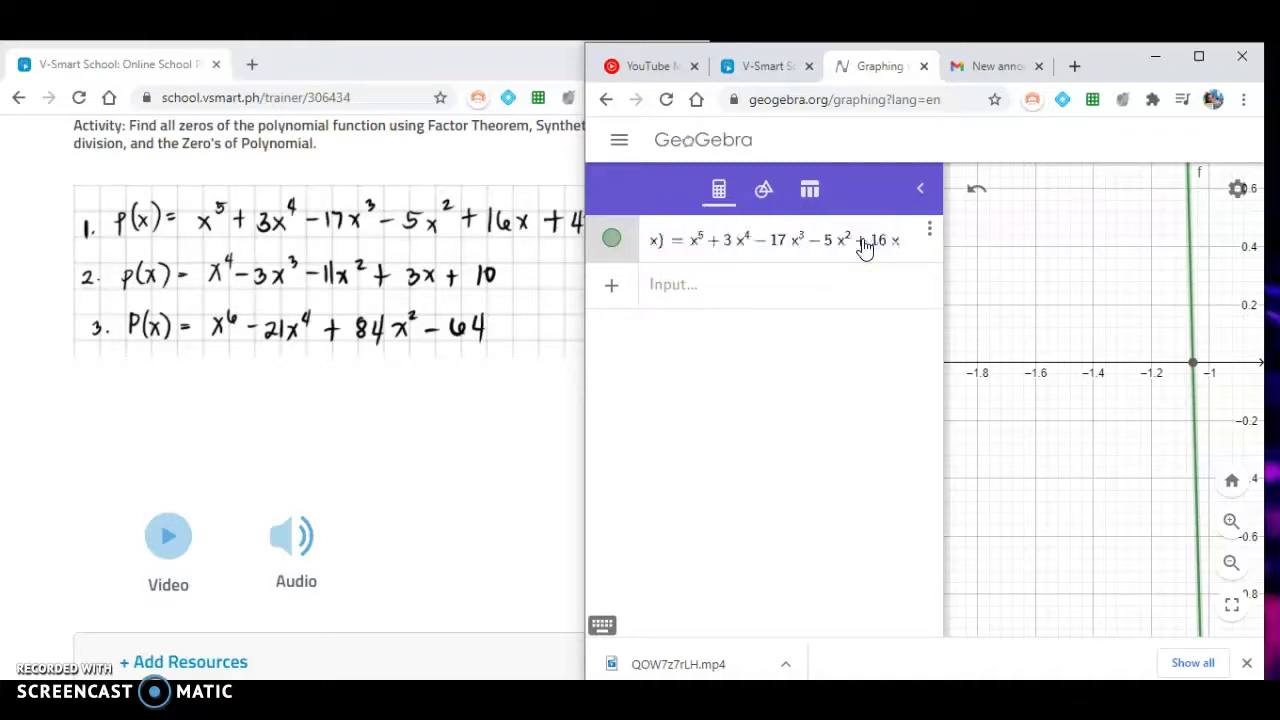
{"action": "type", "text": "="}
{"action": "key", "text": "BackSpace"}
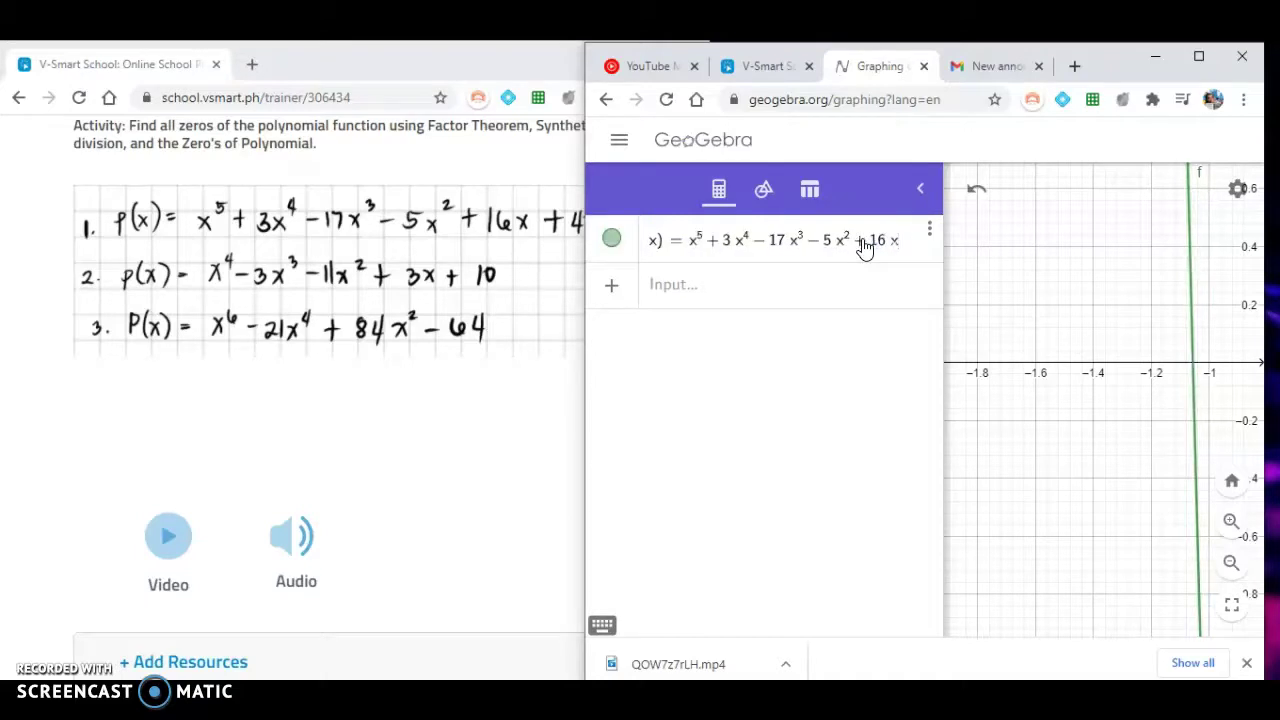
{"action": "type", "text": "+ 4"}
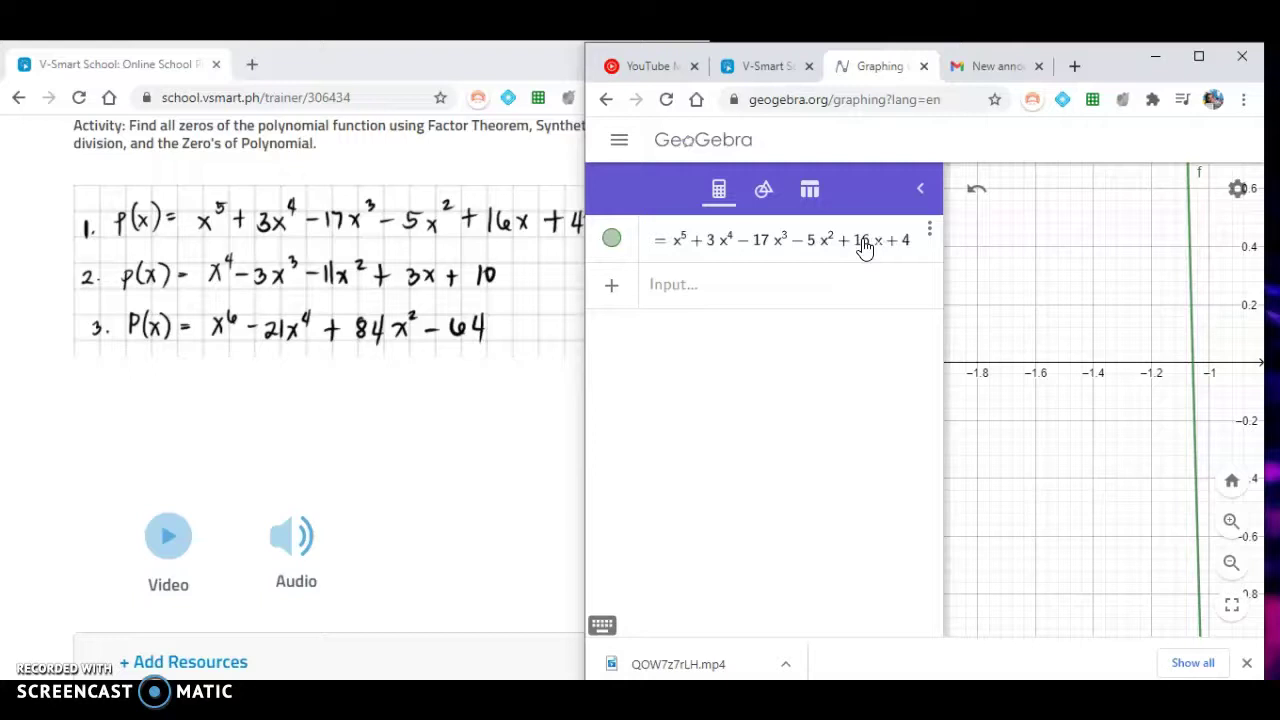
{"action": "type", "text": "8"}
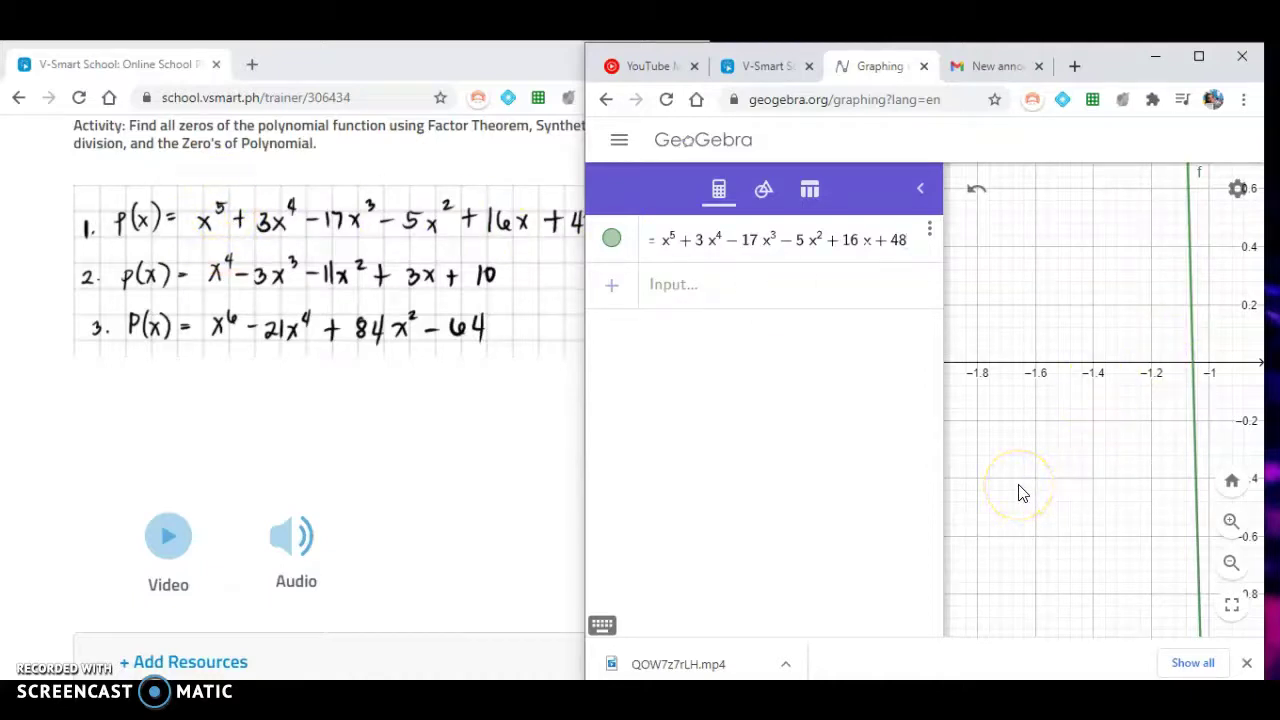
- Maximize the GeoGebra window and display the coordinates of the graph's four roots between −1.5 and 3
{"action": "left_click", "coordinate": [1199, 56]}
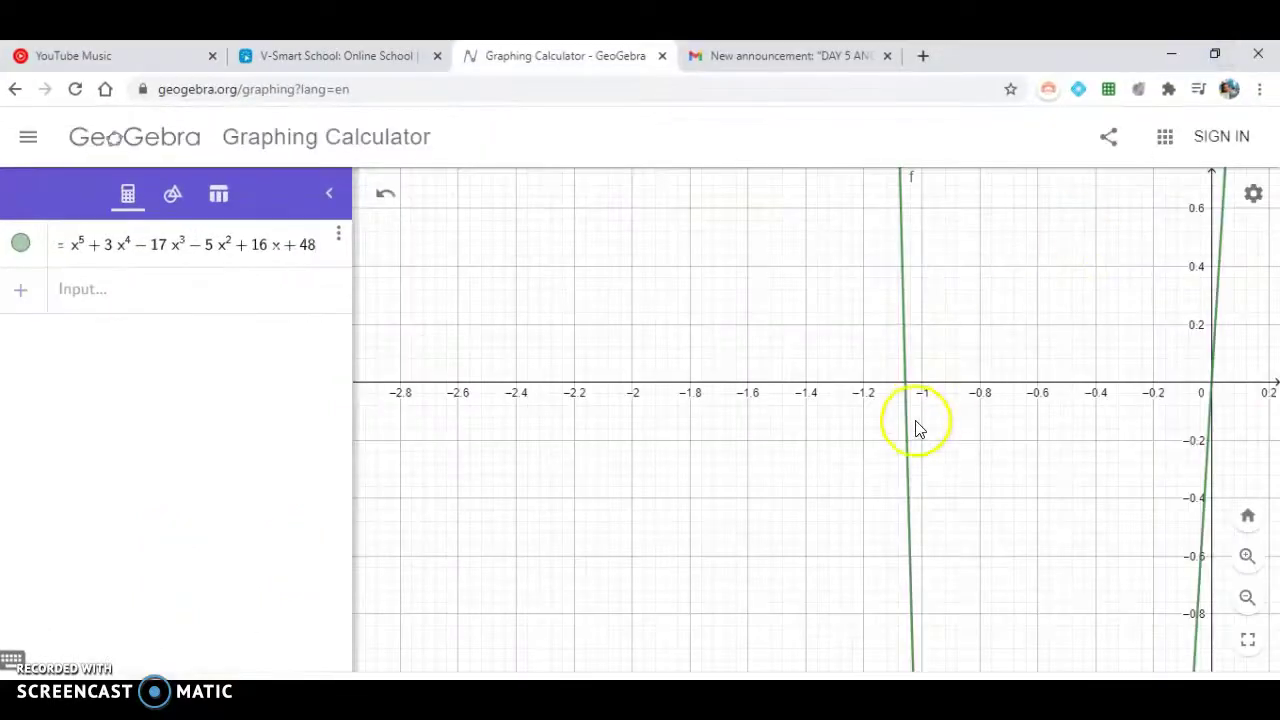
{"action": "scroll", "coordinate": [1051, 395], "scroll_direction": "down", "scroll_amount": 3}
{"action": "scroll", "coordinate": [1051, 395], "scroll_direction": "down", "scroll_amount": 3}
{"action": "left_click_drag", "start_coordinate": [1050, 480], "coordinate": [571, 476]}
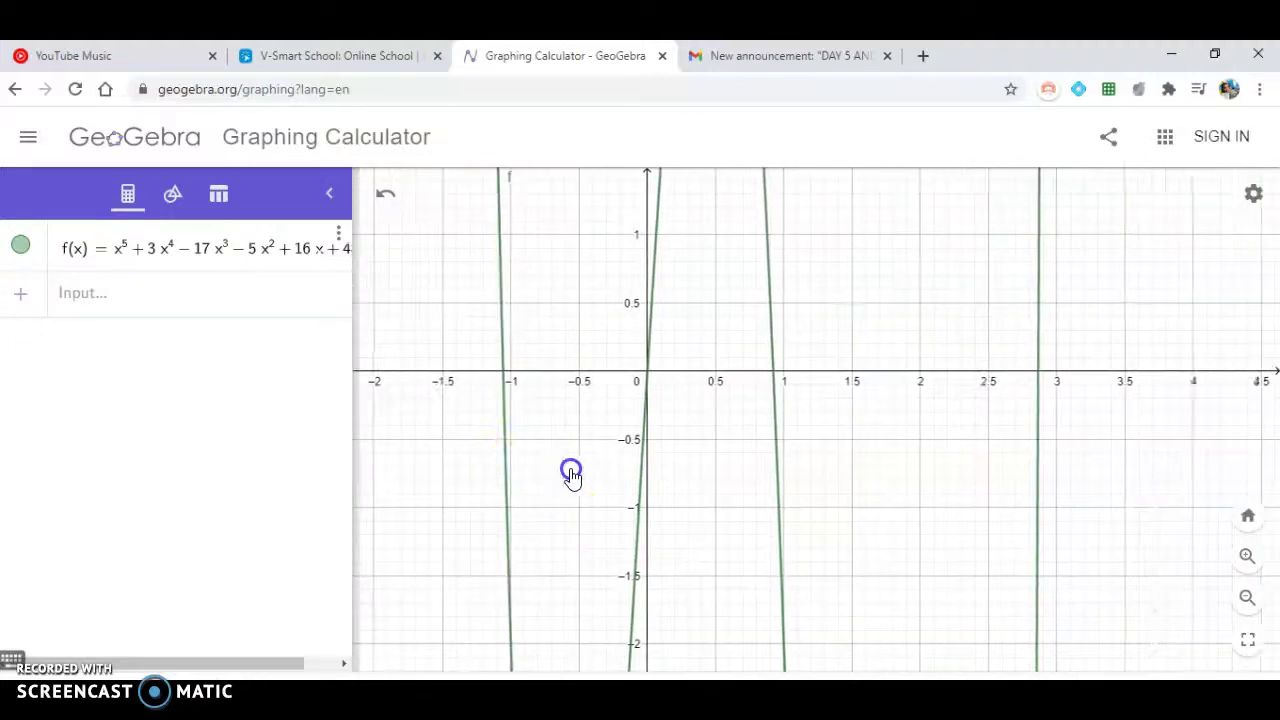
{"action": "left_click", "coordinate": [506, 378]}
{"action": "left_click", "coordinate": [648, 376]}
{"action": "left_click", "coordinate": [771, 373]}
{"action": "left_click", "coordinate": [1041, 373]}
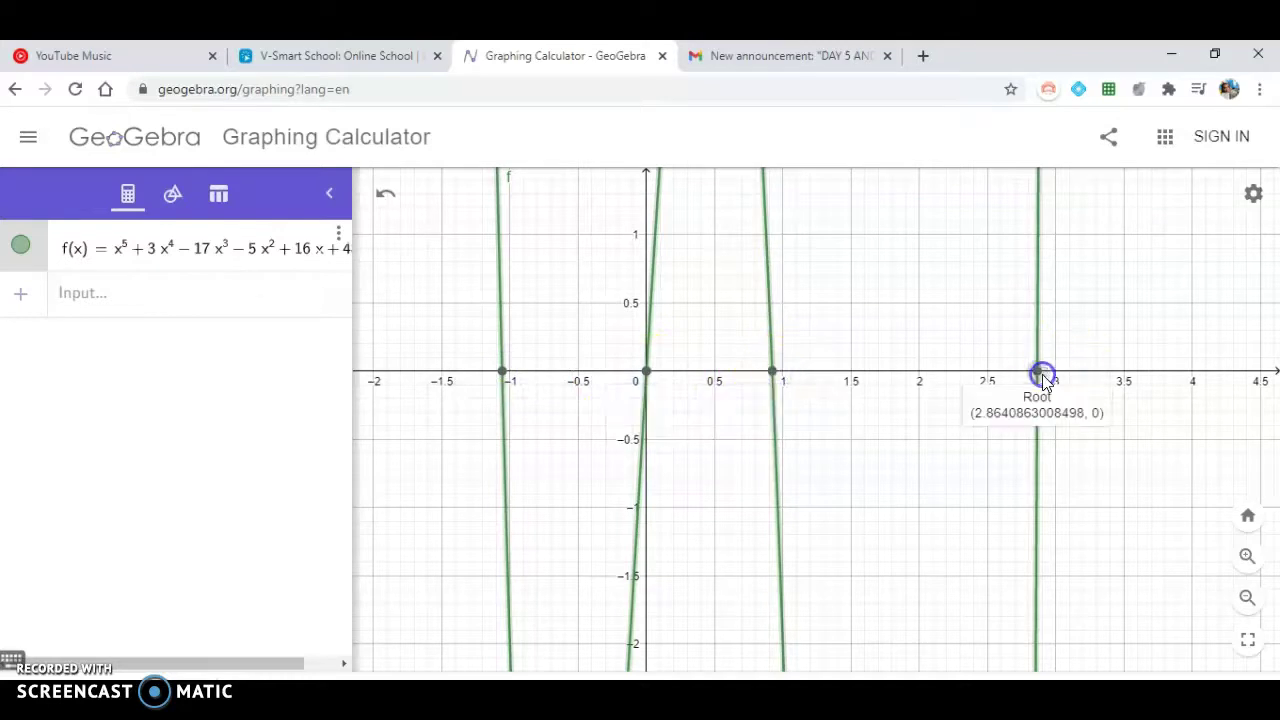
- Bring the far negative root into view and display the coordinates of all five roots from lowest to highest
{"action": "scroll", "coordinate": [1105, 385], "scroll_direction": "down", "scroll_amount": 8}
{"action": "scroll", "coordinate": [1108, 386], "scroll_direction": "down", "scroll_amount": 1}
{"action": "scroll", "coordinate": [1108, 386], "scroll_direction": "up", "scroll_amount": 2}
{"action": "left_click", "coordinate": [502, 381]}
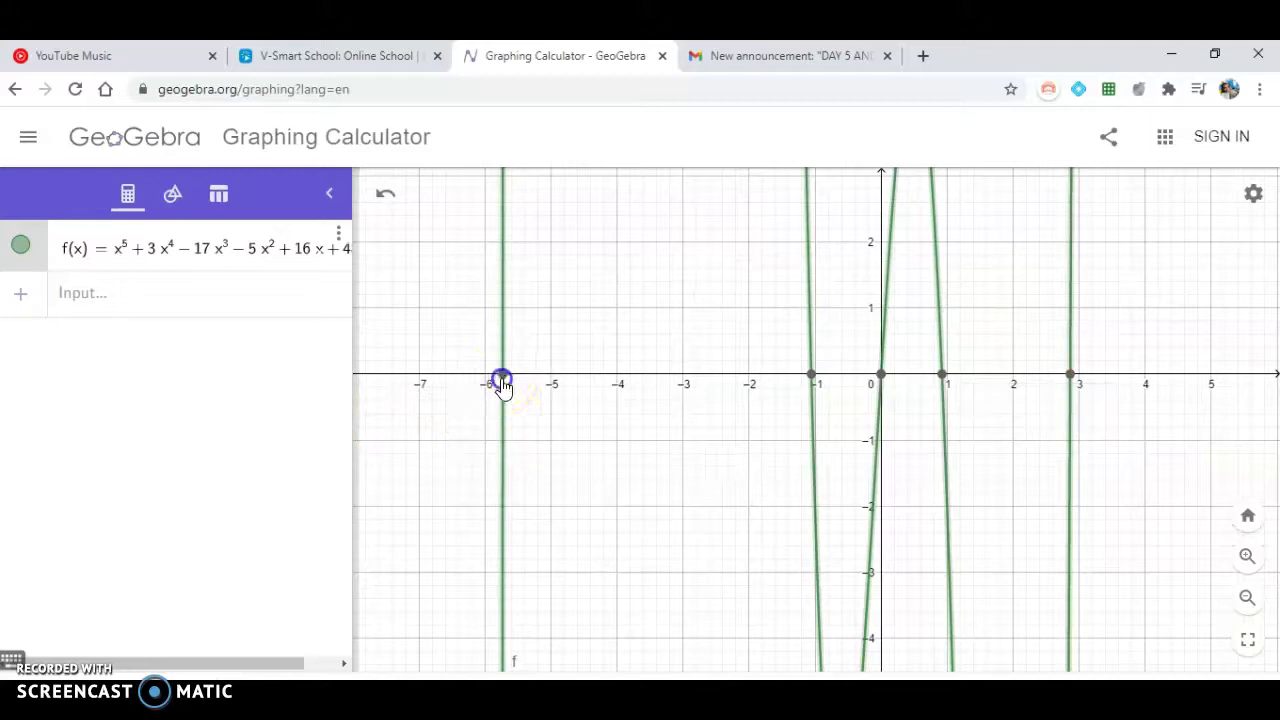
{"action": "left_click", "coordinate": [811, 377]}
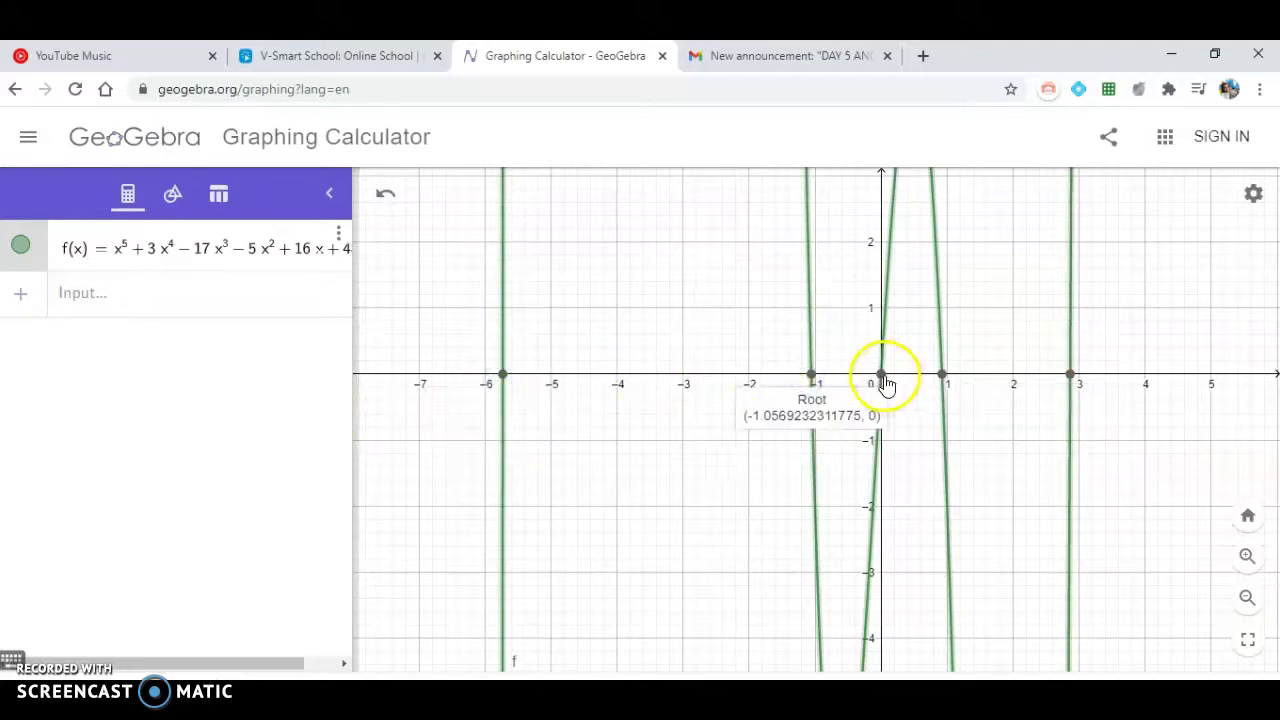
{"action": "left_click", "coordinate": [883, 378]}
{"action": "left_click", "coordinate": [942, 376]}
{"action": "left_click", "coordinate": [1071, 376]}
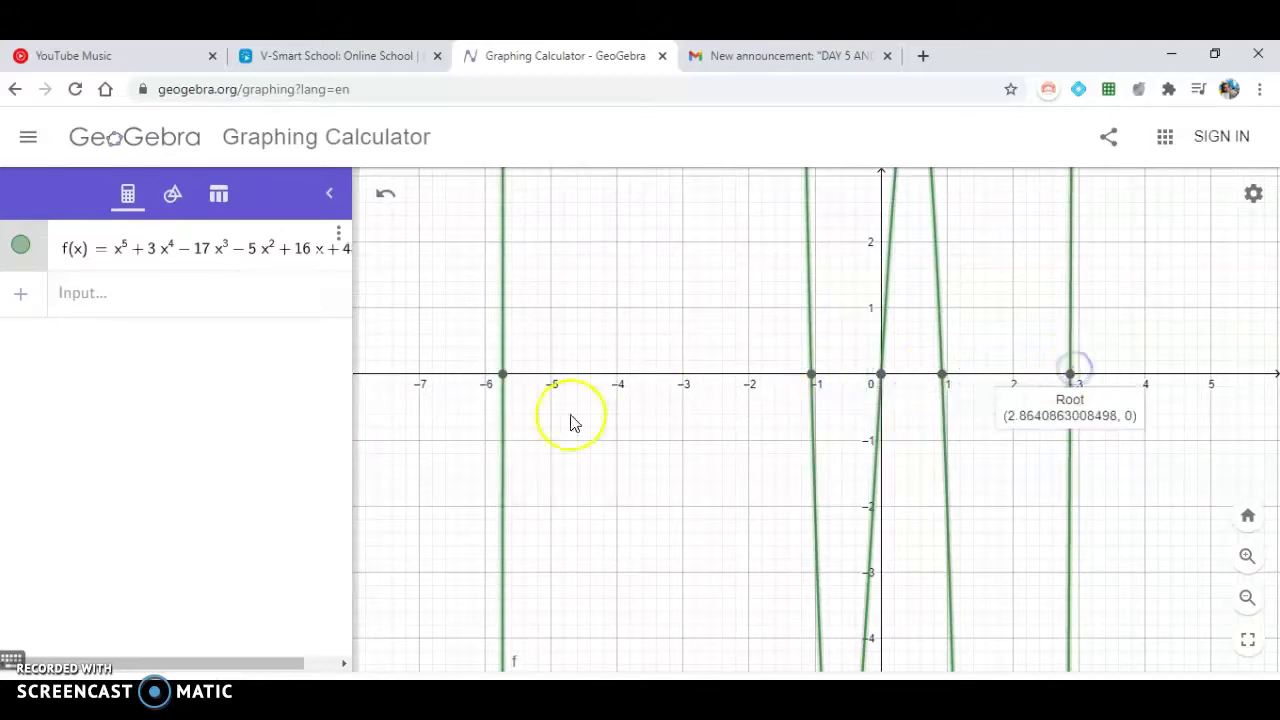
- Display and read the coordinates of the lowest negative root, near −6 on the x-axis
{"action": "scroll", "coordinate": [520, 433], "scroll_direction": "up", "scroll_amount": 3}
{"action": "scroll", "coordinate": [520, 433], "scroll_direction": "up", "scroll_amount": 5}
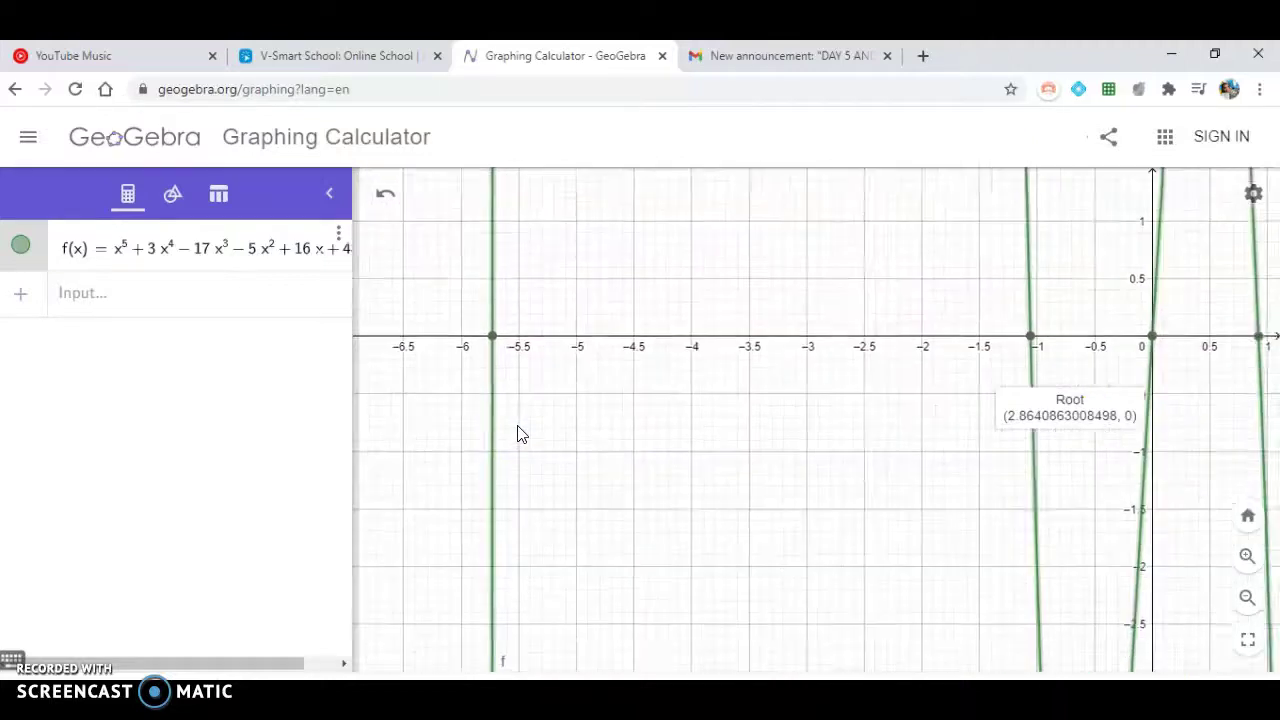
{"action": "left_click", "coordinate": [659, 400]}
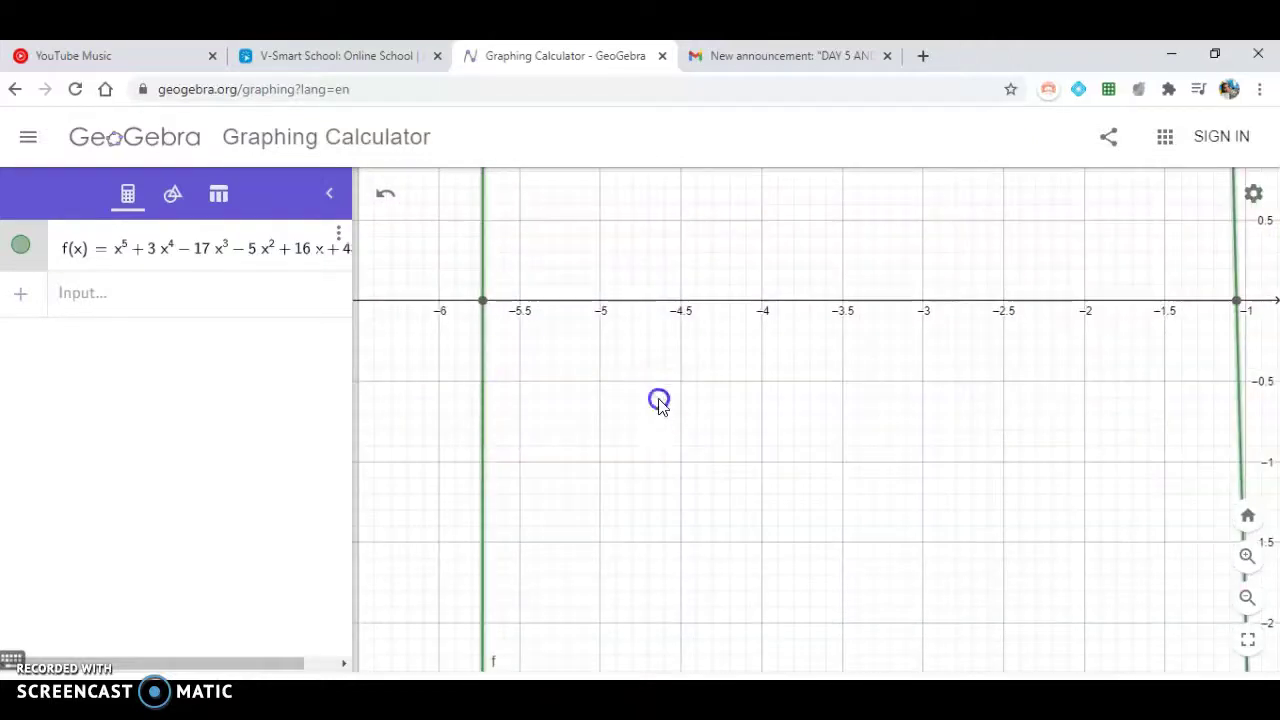
{"action": "left_click", "coordinate": [482, 301]}
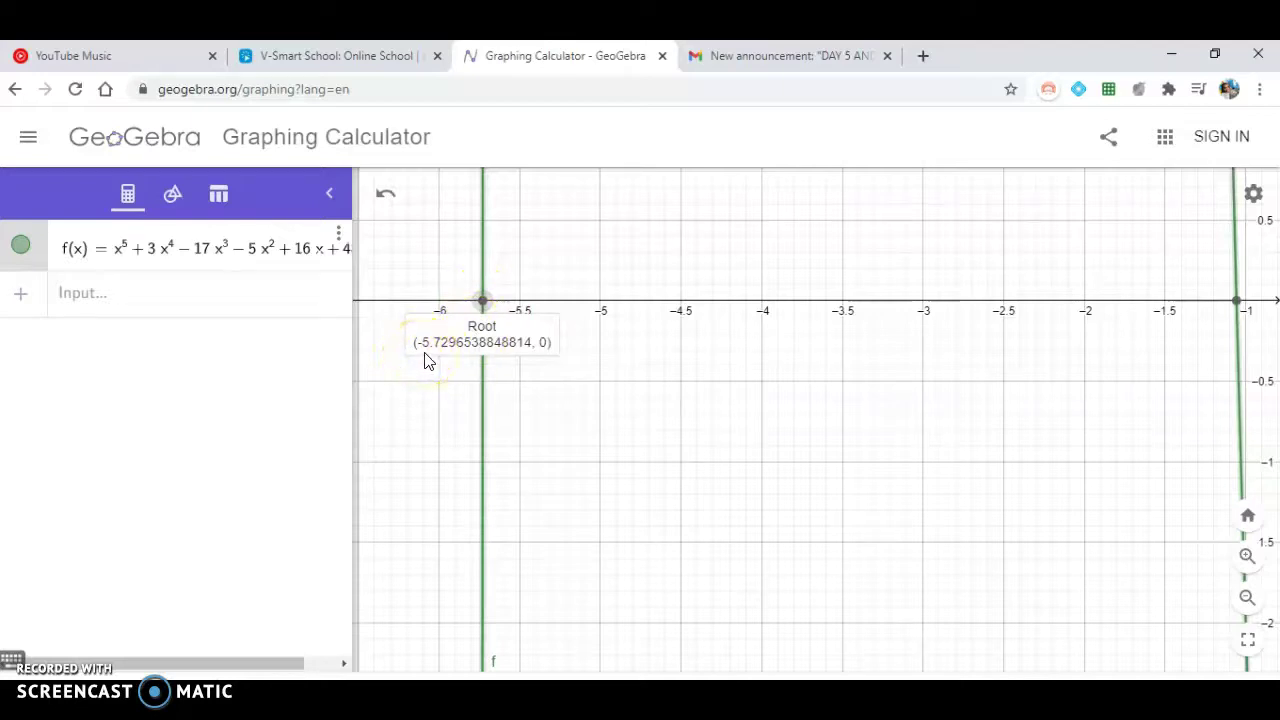
{"action": "left_click", "coordinate": [457, 356]}
{"action": "left_click", "coordinate": [440, 356]}
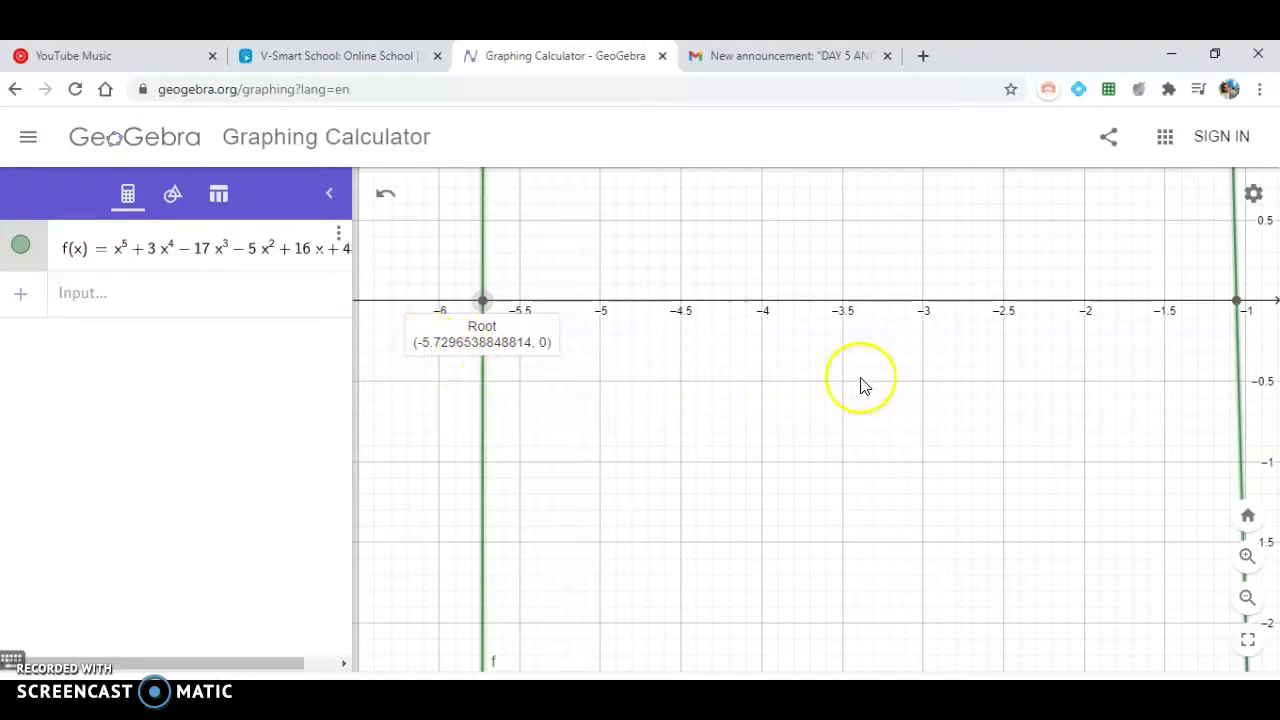
- Display the coordinates of the root near −1, the root at the origin, and the root near 1
{"action": "left_click", "coordinate": [1013, 404]}
{"action": "left_click_drag", "start_coordinate": [1013, 404], "coordinate": [390, 389]}
{"action": "left_click", "coordinate": [612, 285]}
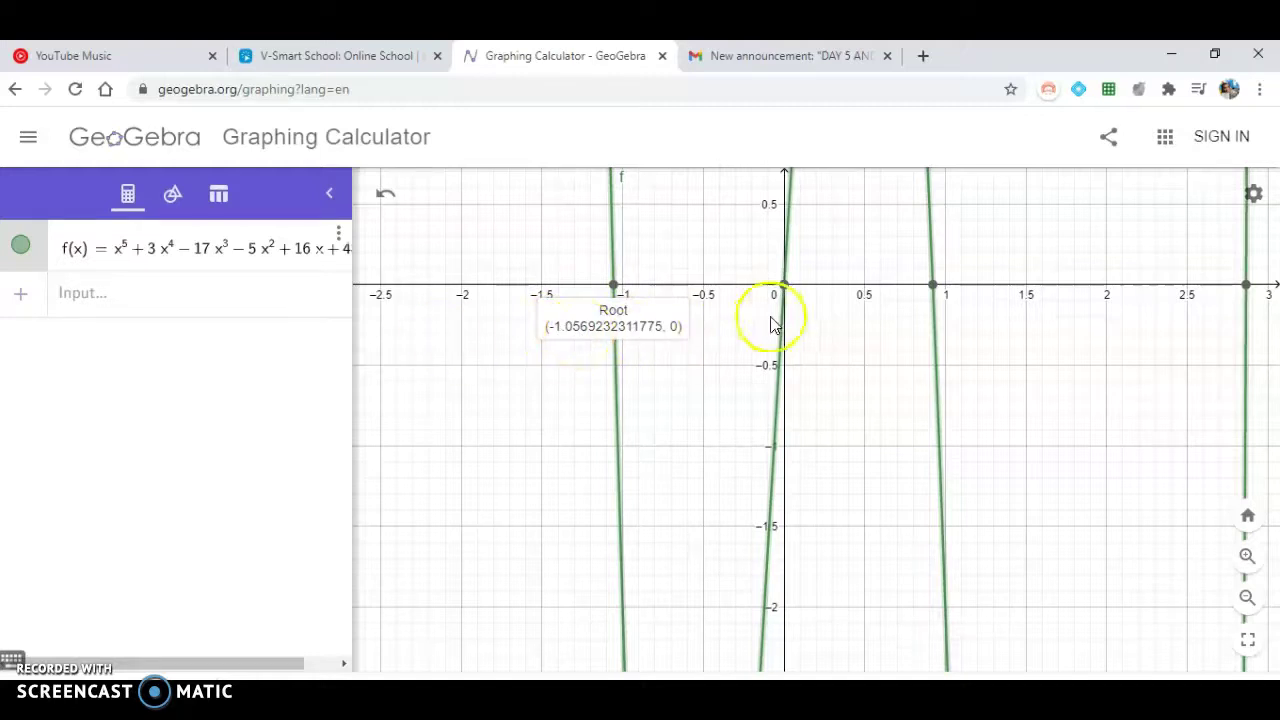
{"action": "left_click", "coordinate": [785, 287]}
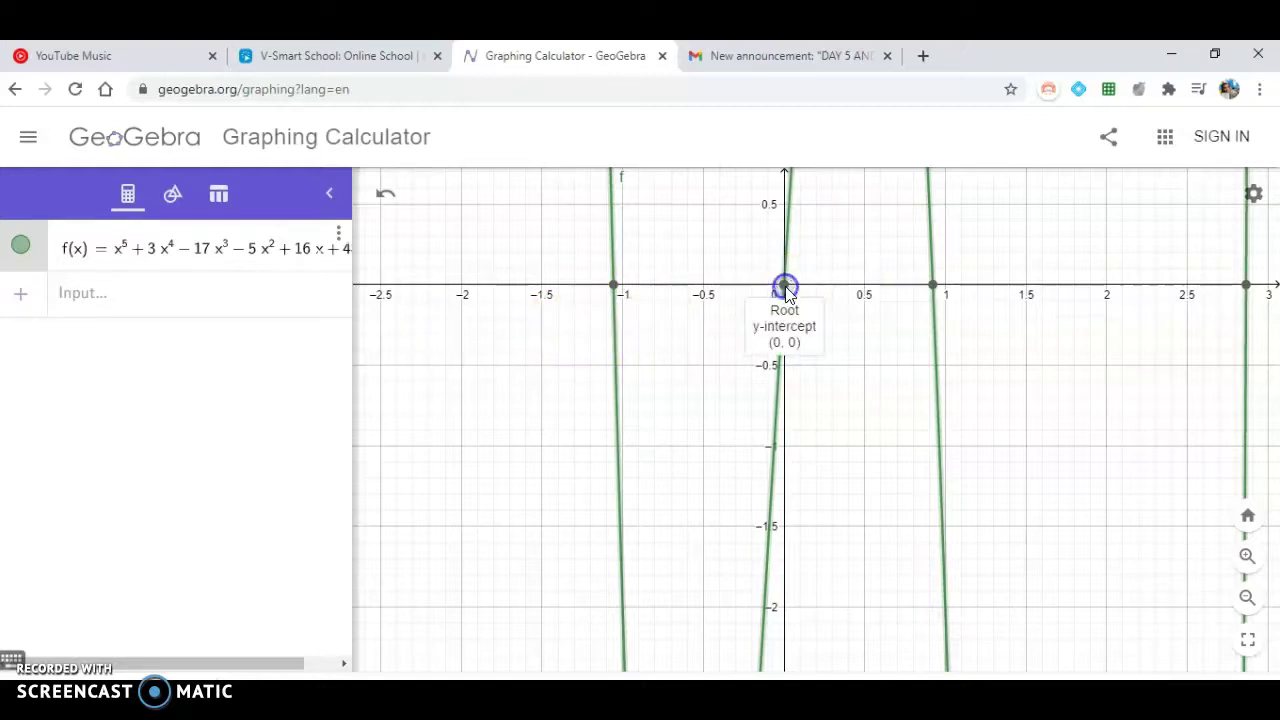
{"action": "left_click", "coordinate": [935, 288]}
- Display the coordinates of the two positive roots, near 1 and near 3 on the x-axis
{"action": "left_click_drag", "start_coordinate": [1141, 403], "coordinate": [845, 408]}
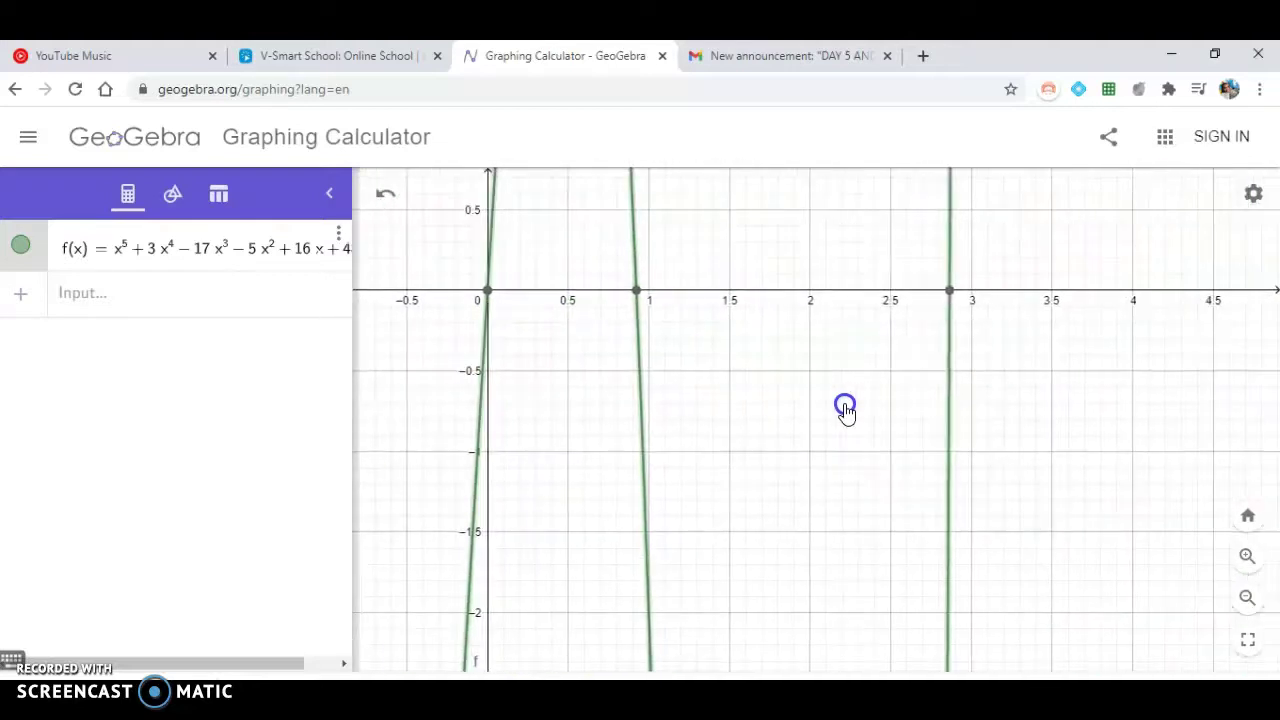
{"action": "left_click", "coordinate": [637, 291]}
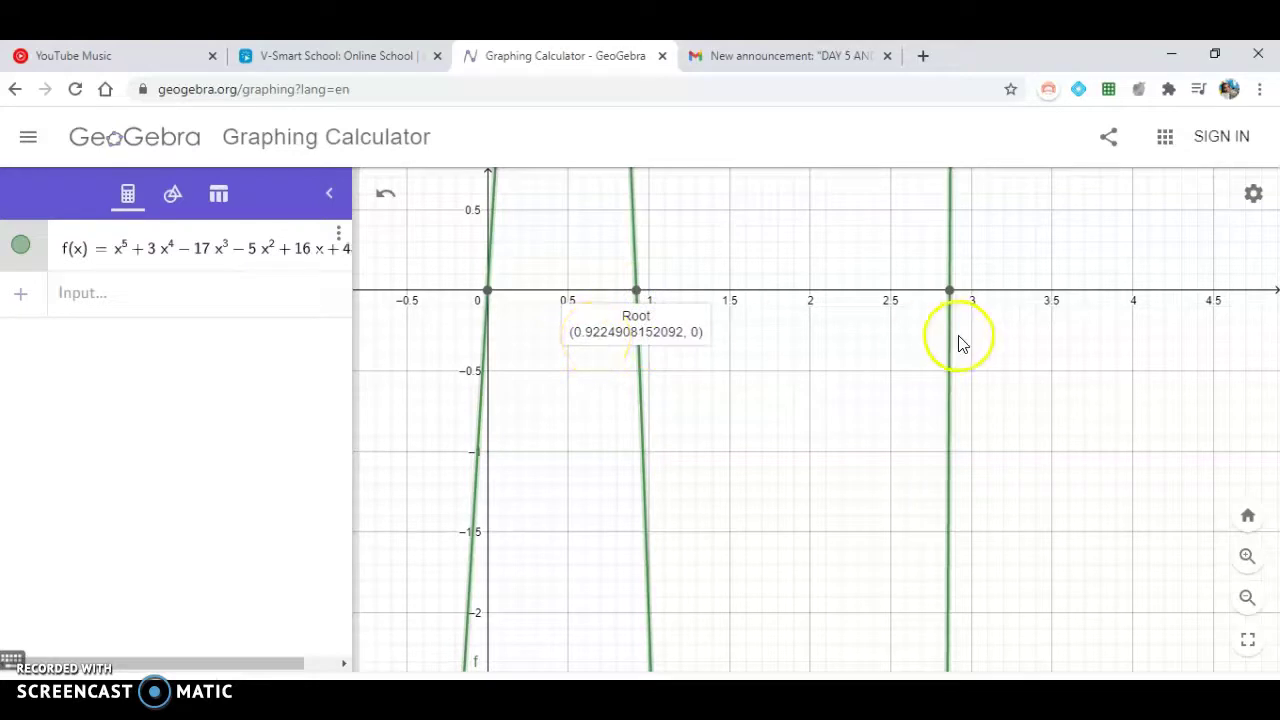
{"action": "left_click", "coordinate": [949, 290]}
{"action": "left_click_drag", "start_coordinate": [1117, 380], "coordinate": [1066, 391]}
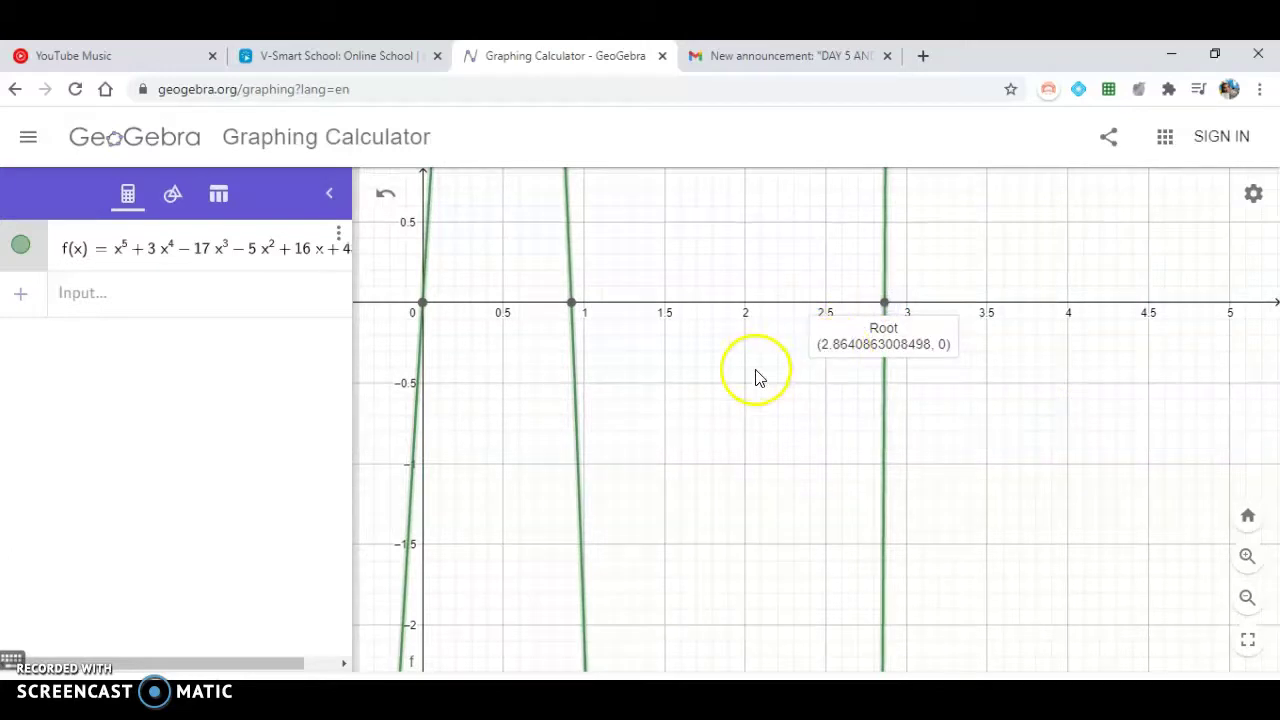
{"action": "scroll", "coordinate": [972, 363], "scroll_direction": "down", "scroll_amount": 4}
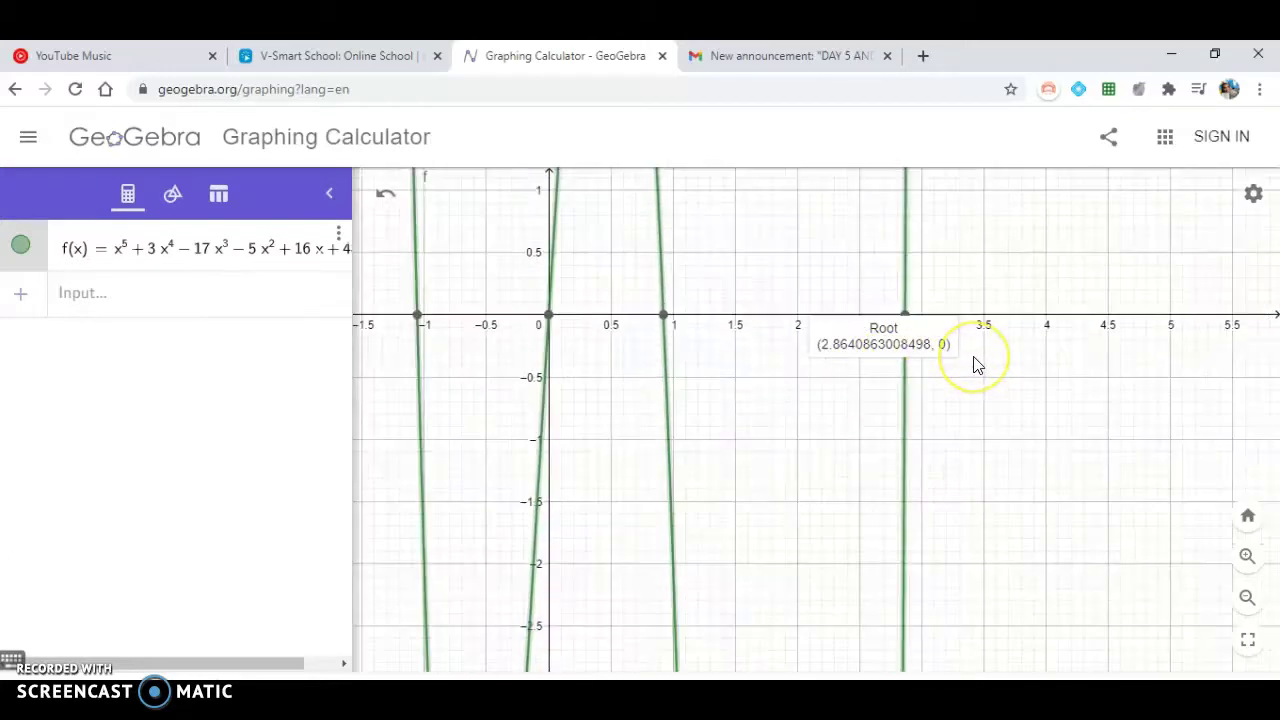
{"action": "left_click_drag", "start_coordinate": [509, 400], "coordinate": [829, 400]}
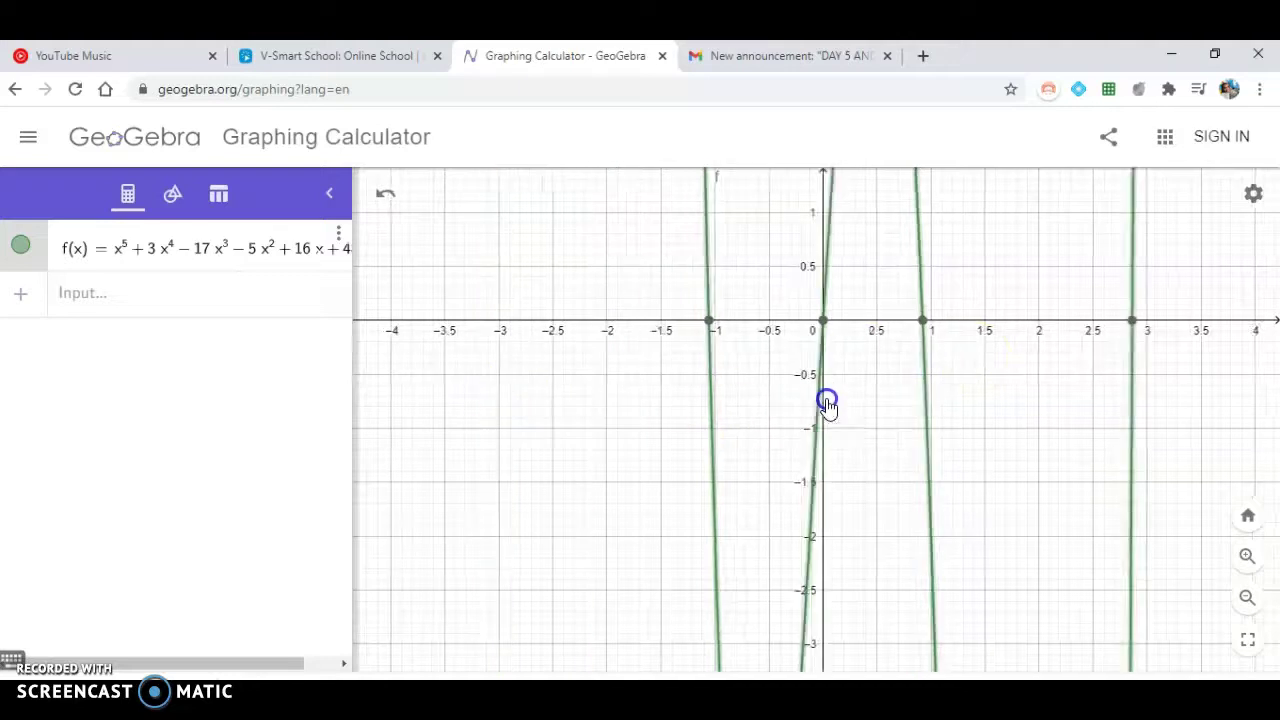
{"action": "left_click_drag", "start_coordinate": [746, 408], "coordinate": [777, 405]}
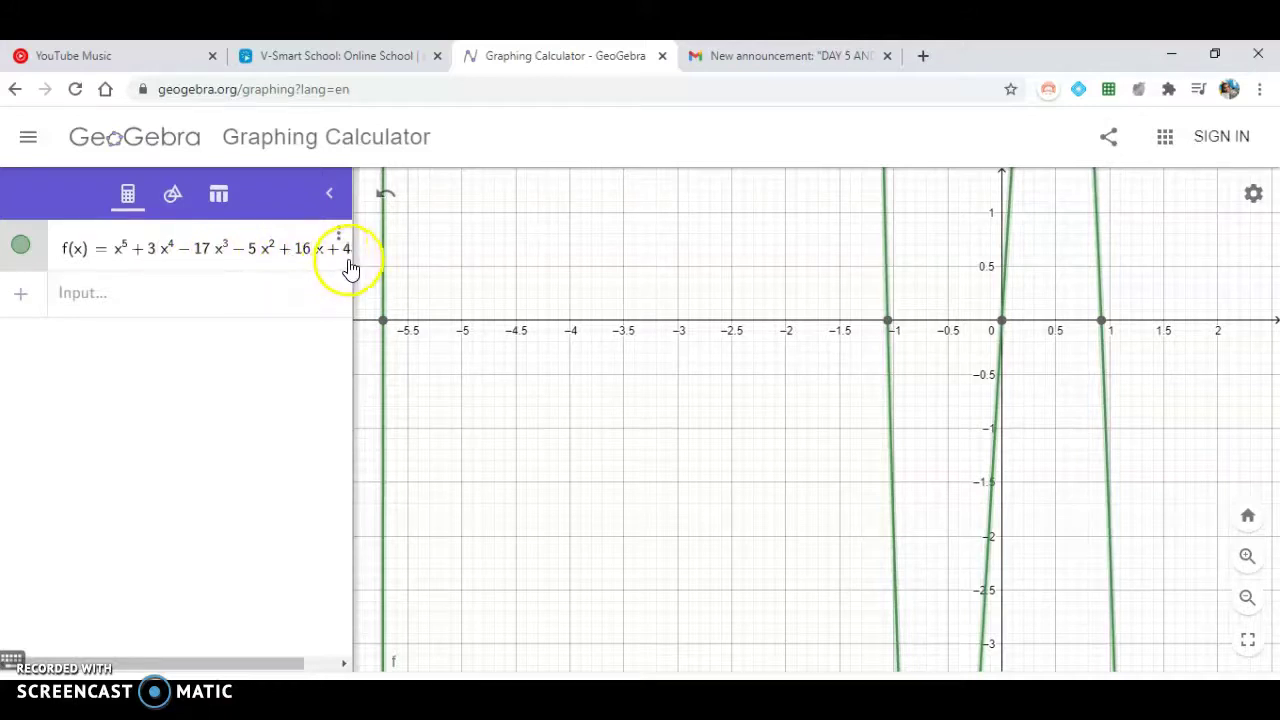
{"action": "left_click_drag", "start_coordinate": [831, 486], "coordinate": [1006, 449]}
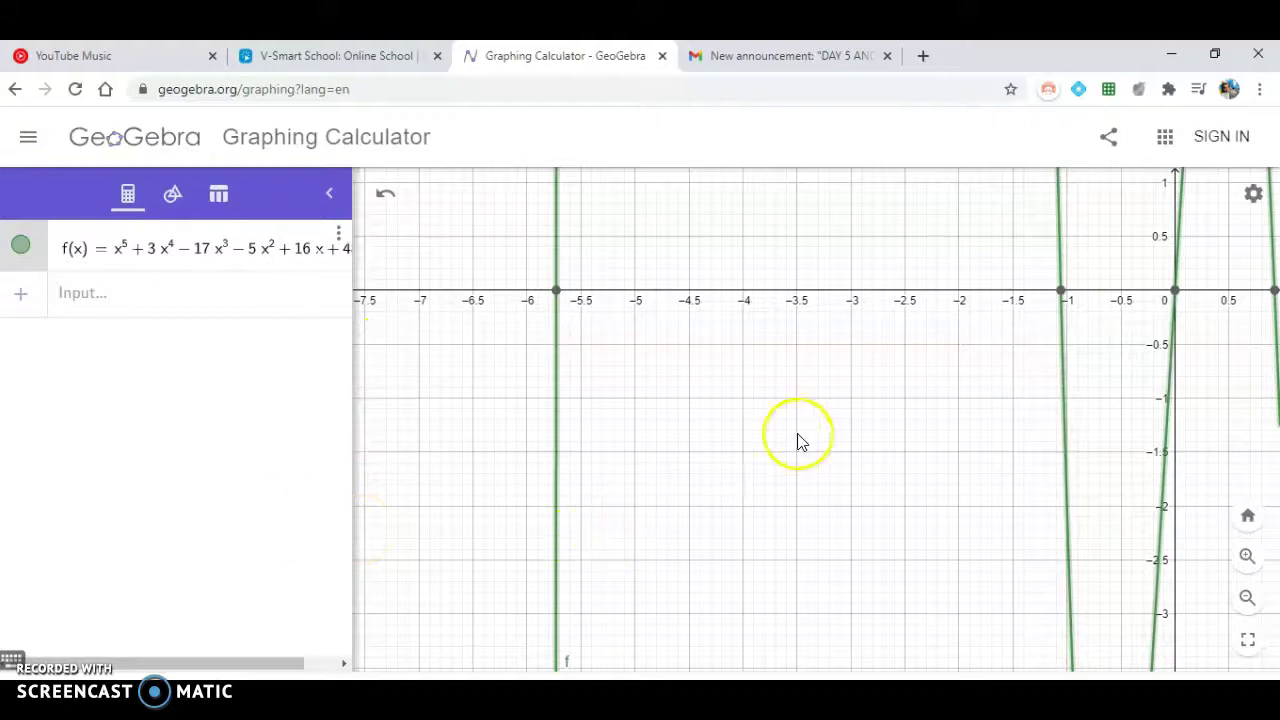
{"action": "left_click_drag", "start_coordinate": [739, 350], "coordinate": [700, 320]}
{"action": "left_click_drag", "start_coordinate": [1016, 317], "coordinate": [974, 317]}
{"action": "scroll", "coordinate": [837, 326], "scroll_direction": "up", "scroll_amount": 6}
{"action": "scroll", "coordinate": [934, 337], "scroll_direction": "down", "scroll_amount": 5}
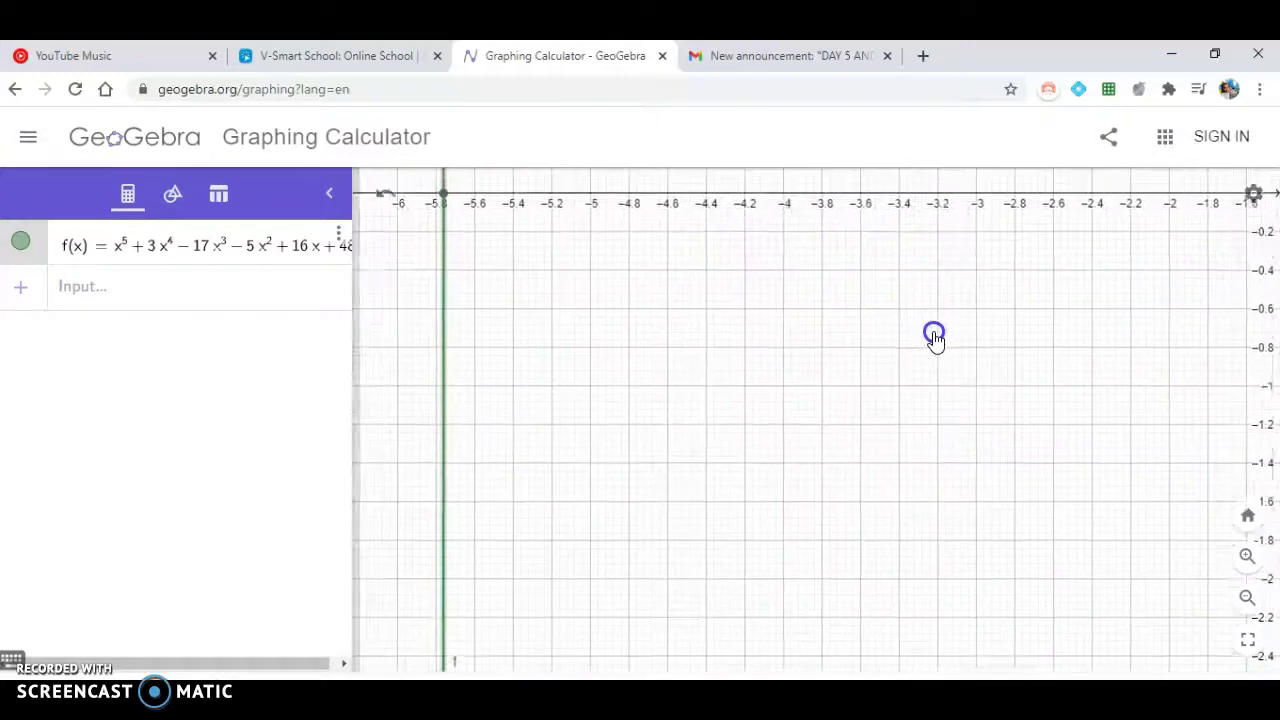
{"action": "scroll", "coordinate": [433, 246], "scroll_direction": "down", "scroll_amount": 1}
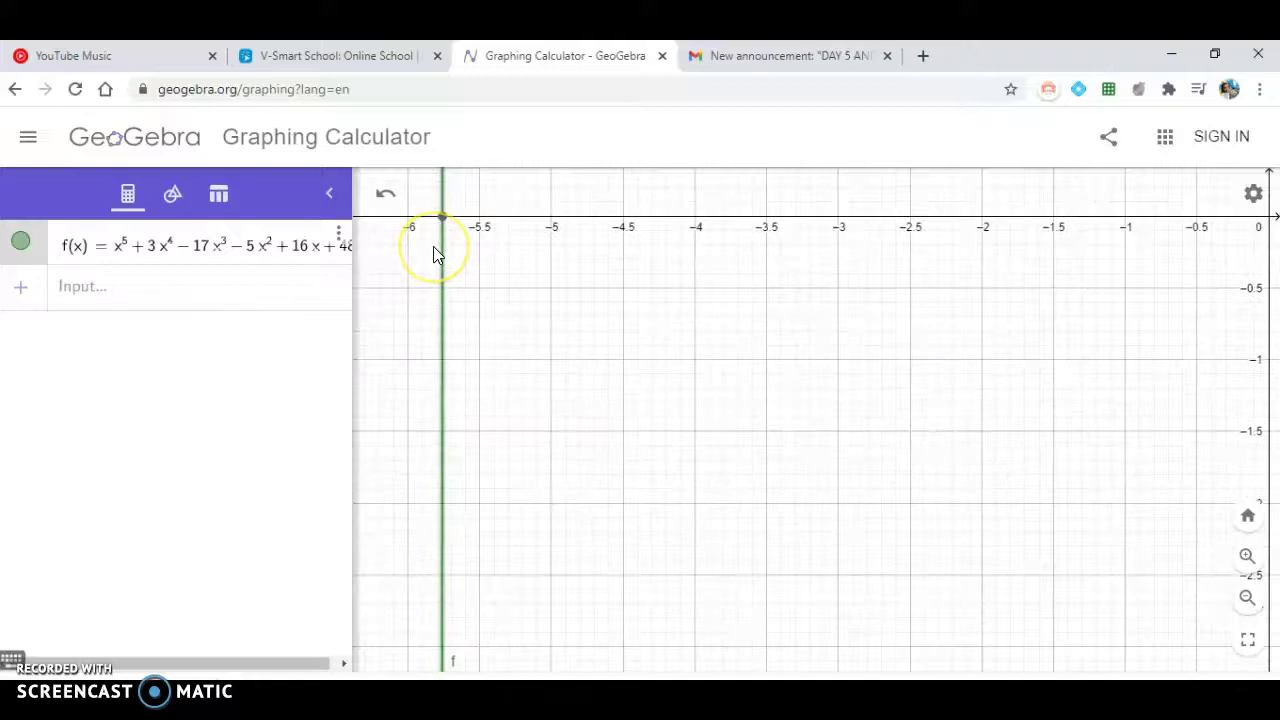
{"action": "scroll", "coordinate": [433, 246], "scroll_direction": "down", "scroll_amount": 1}
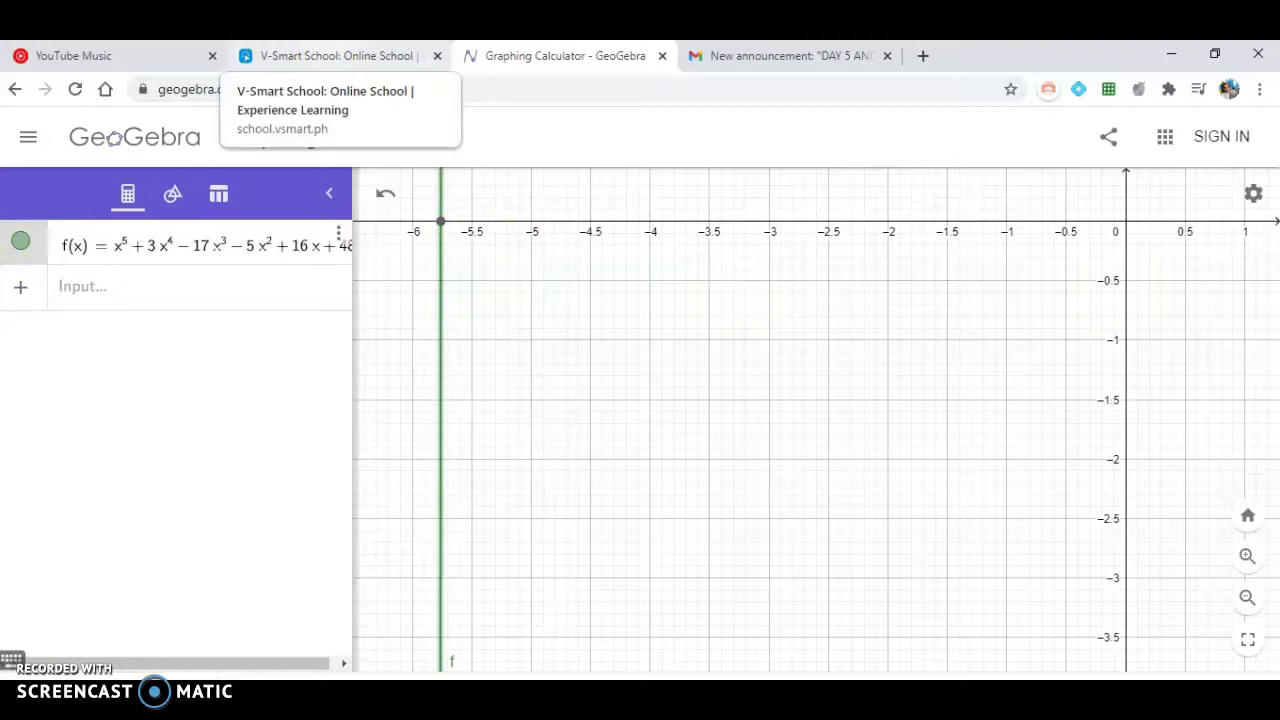
- Uncover the activity's polynomial list beside the graphing calculator and begin a second expression with f(x) =
{"action": "left_click", "coordinate": [1215, 54]}
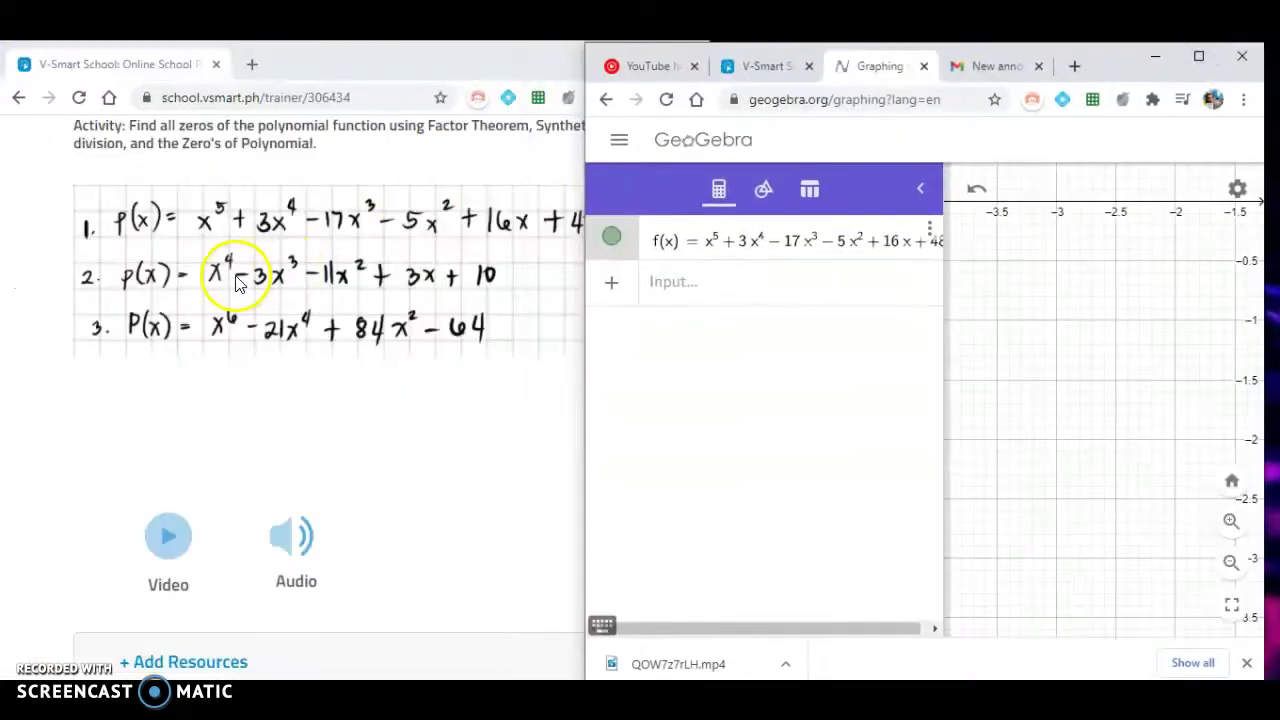
{"action": "left_click", "coordinate": [750, 284]}
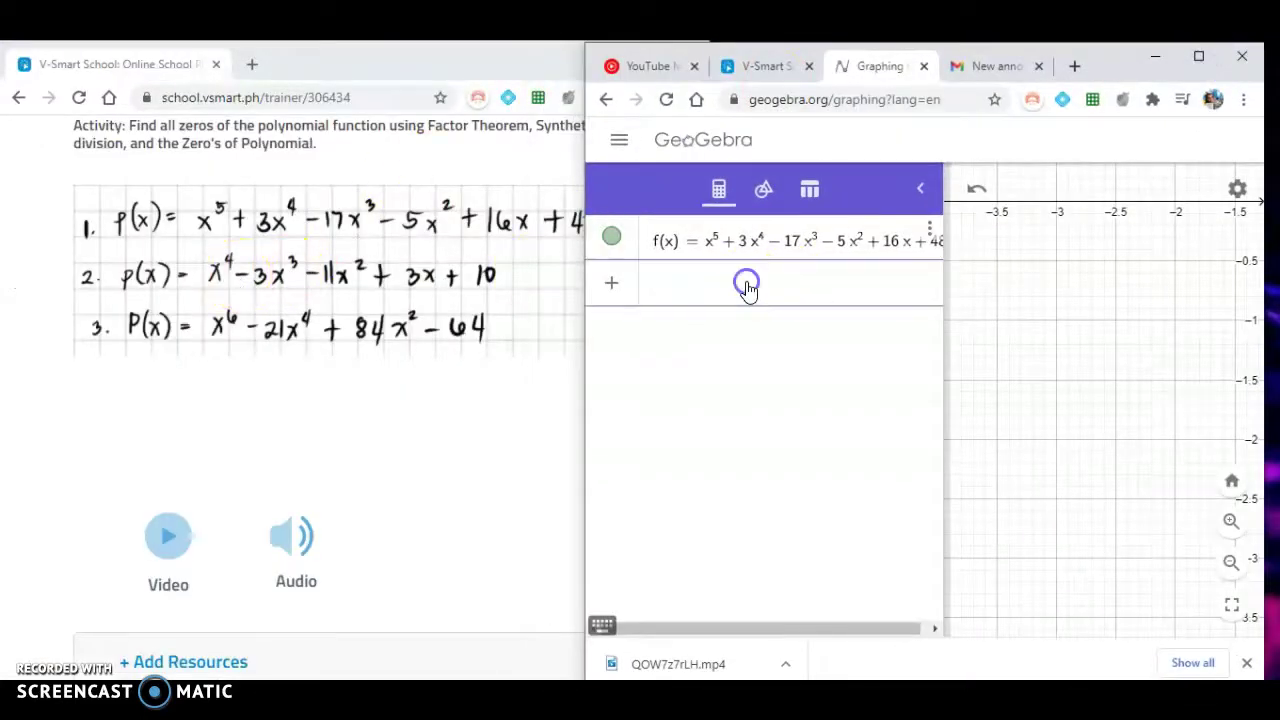
{"action": "left_click", "coordinate": [615, 285]}
{"action": "left_click", "coordinate": [745, 292]}
{"action": "type", "text": "F("}
{"action": "key", "text": "BackSpace"}
{"action": "key", "text": "BackSpace"}
{"action": "key", "text": "BackSpace"}
{"action": "key", "text": "BackSpace"}
{"action": "type", "text": "f("}
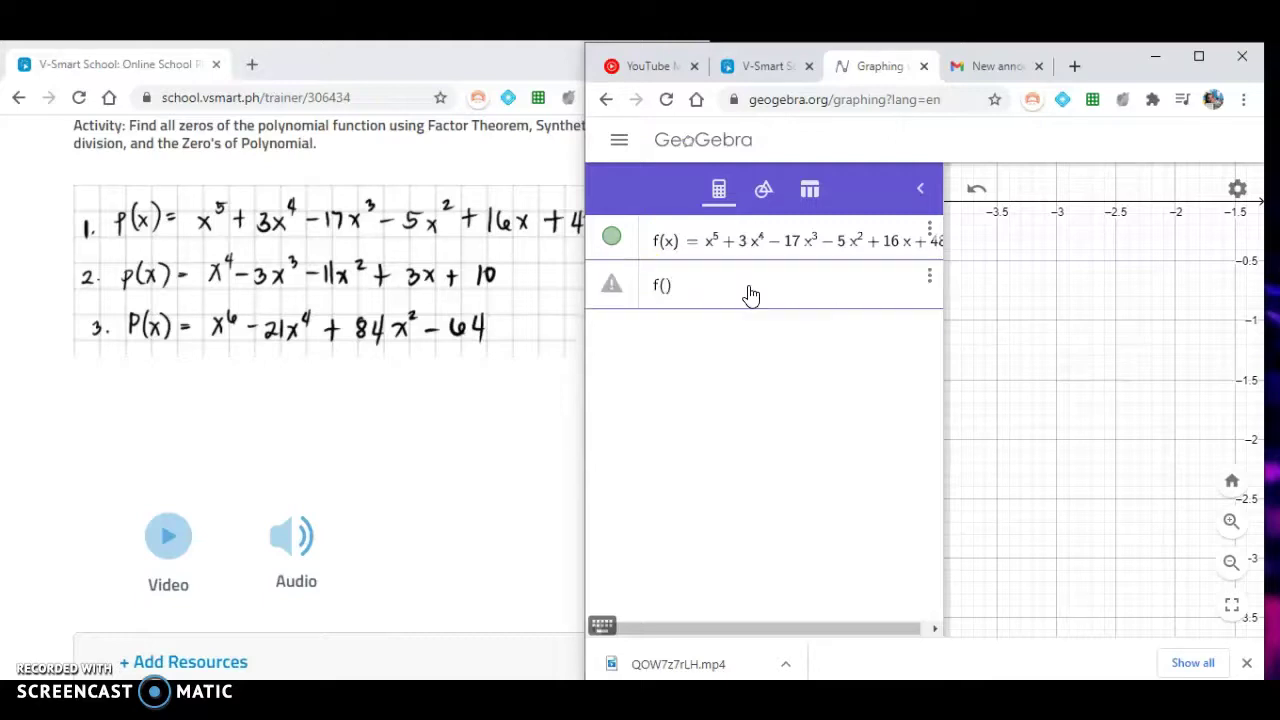
{"action": "type", "text": "x) = "}
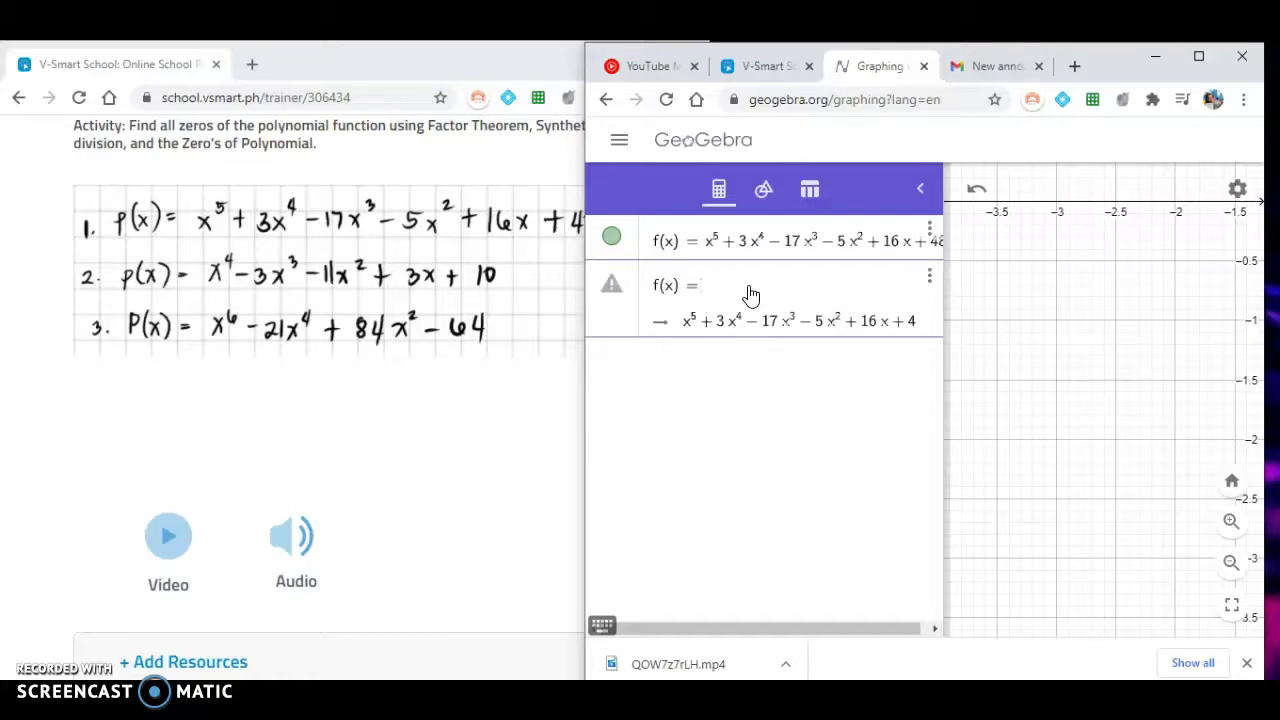
- Enter x^4 − 3x^3 − 11x^2 as the leading terms of the new f(x) expression
{"action": "type", "text": "x"}
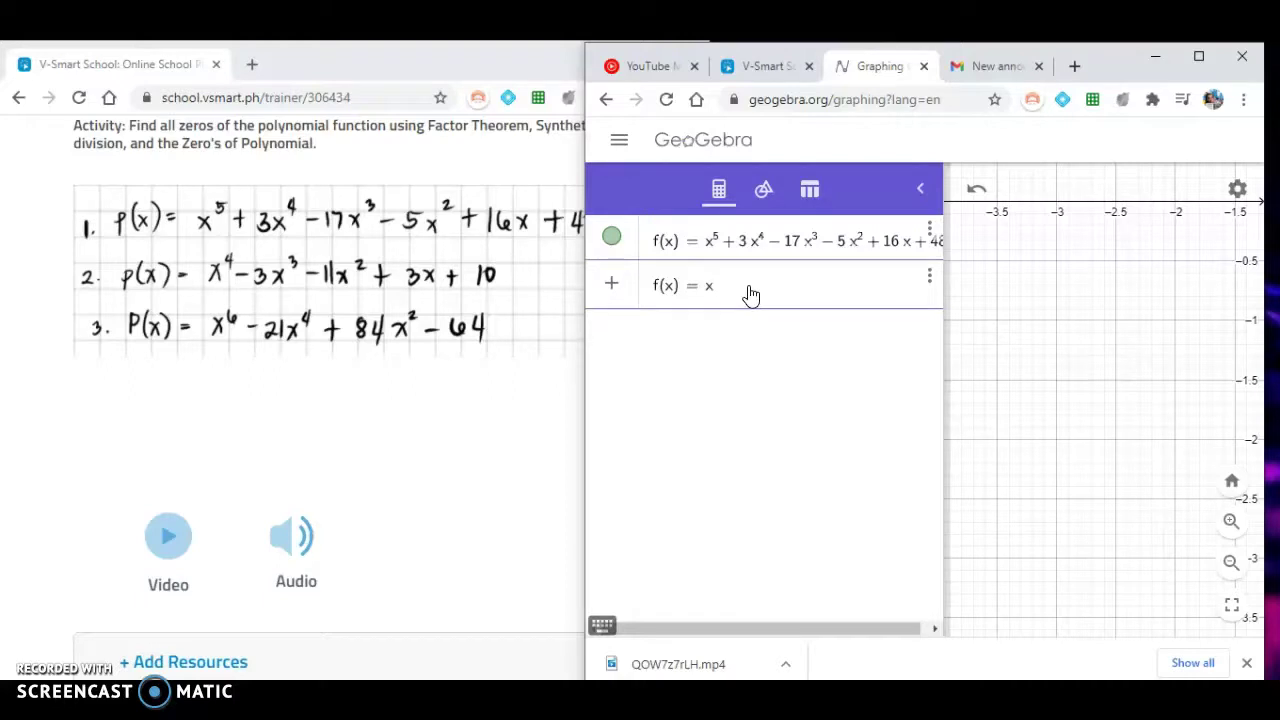
{"action": "type", "text": "^4-3"}
{"action": "key", "text": "BackSpace"}
{"action": "key", "text": "BackSpace"}
{"action": "key", "text": "BackSpace"}
{"action": "type", "text": "-3"}
{"action": "type", "text": "x^3"}
{"action": "type", "text": "-"}
{"action": "type", "text": "11"}
{"action": "type", "text": "x"}
{"action": "type", "text": "^2"}
- Complete the expression with + 3x + 10, graph it in place of the fifth-degree function, and maximize the calculator window
{"action": "type", "text": "+3"}
{"action": "type", "text": "x+1"}
{"action": "key", "text": "BackSpace"}
{"action": "key", "text": "BackSpace"}
{"action": "key", "text": "BackSpace"}
{"action": "type", "text": "+"}
{"action": "key", "text": "BackSpace"}
{"action": "type", "text": "+ 3x + 10"}
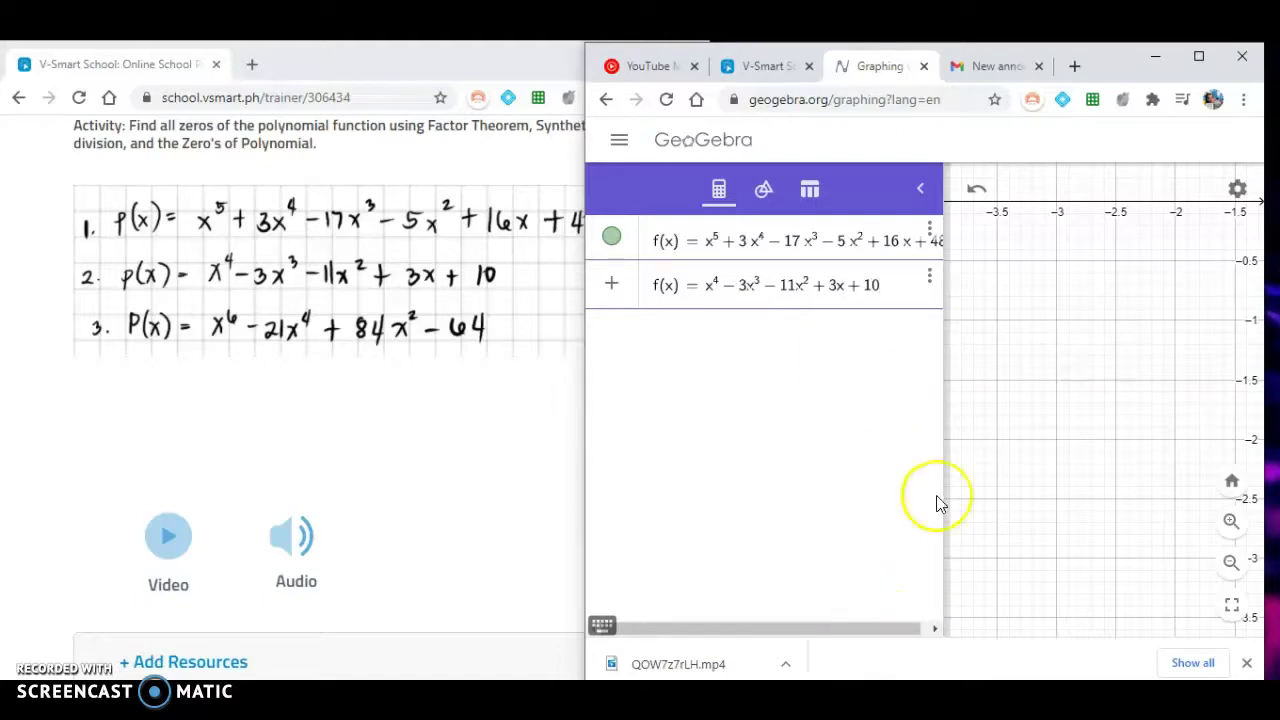
{"action": "left_click", "coordinate": [1044, 400]}
{"action": "left_click", "coordinate": [1198, 56]}
- Display the coordinates of the fourth-degree function's roots, near −2, −1, 1 and 5 on the x-axis
{"action": "left_click_drag", "start_coordinate": [946, 275], "coordinate": [586, 314]}
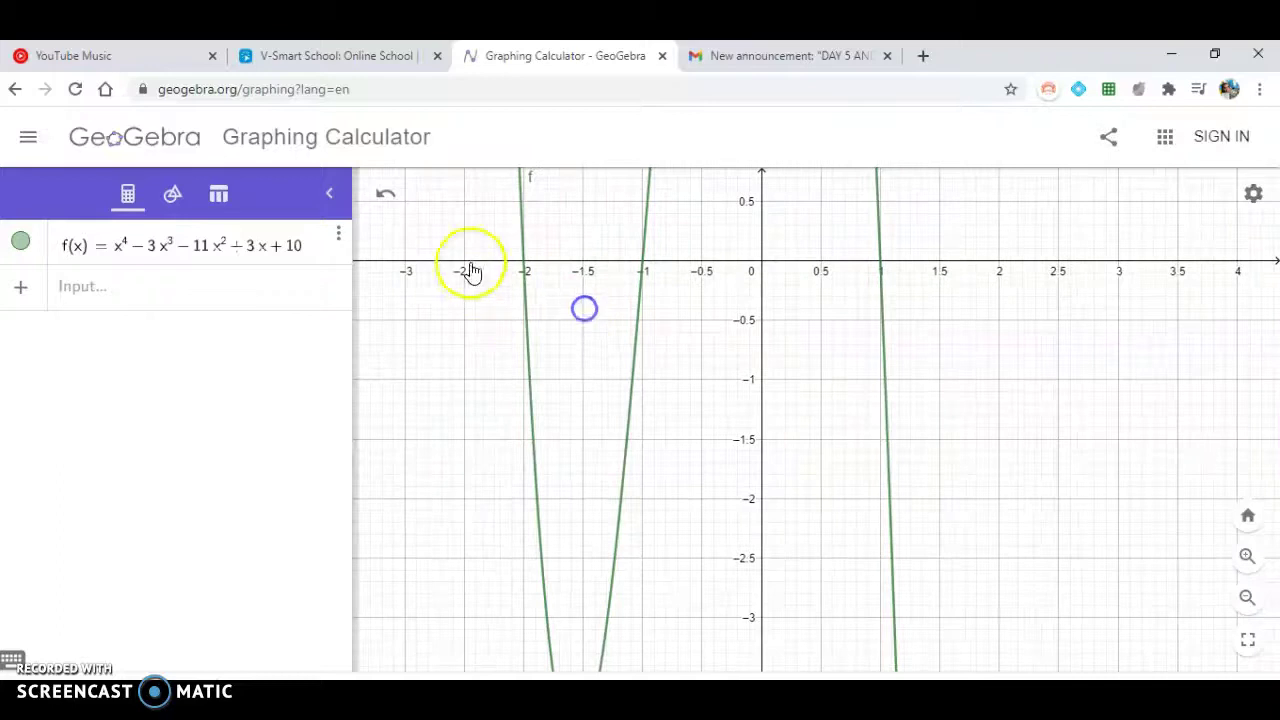
{"action": "left_click", "coordinate": [524, 264]}
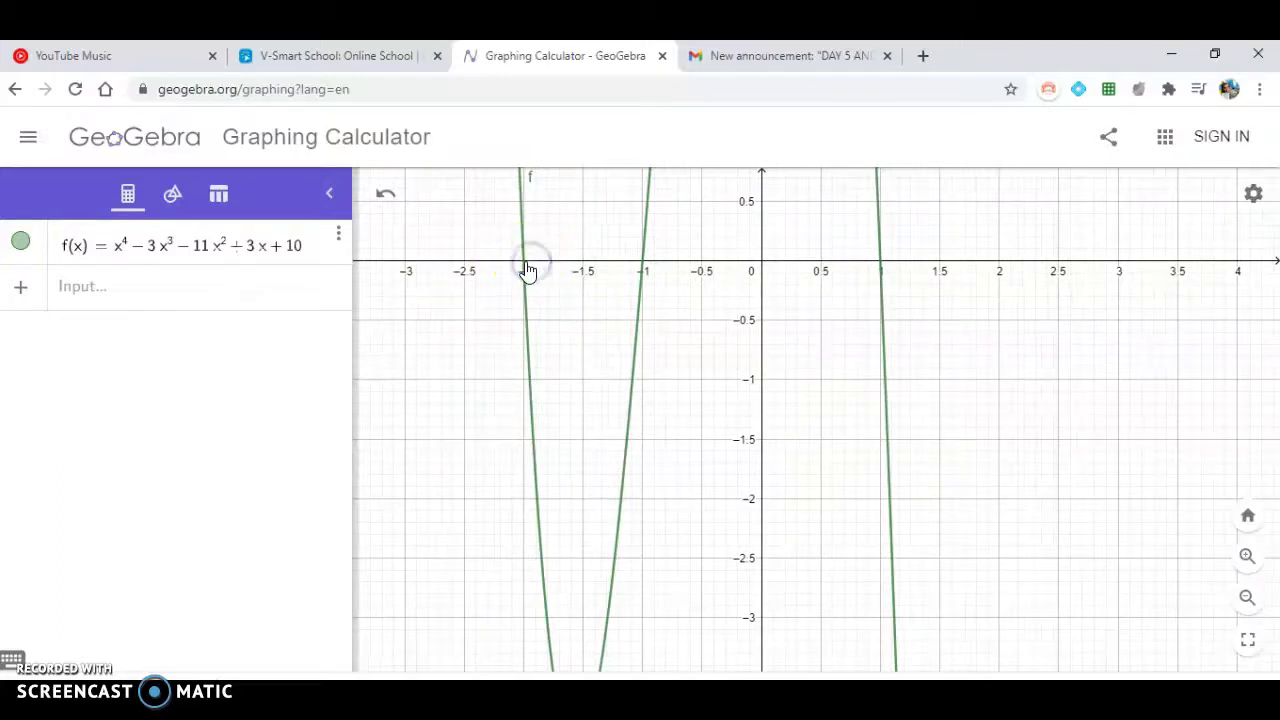
{"action": "left_click", "coordinate": [643, 288]}
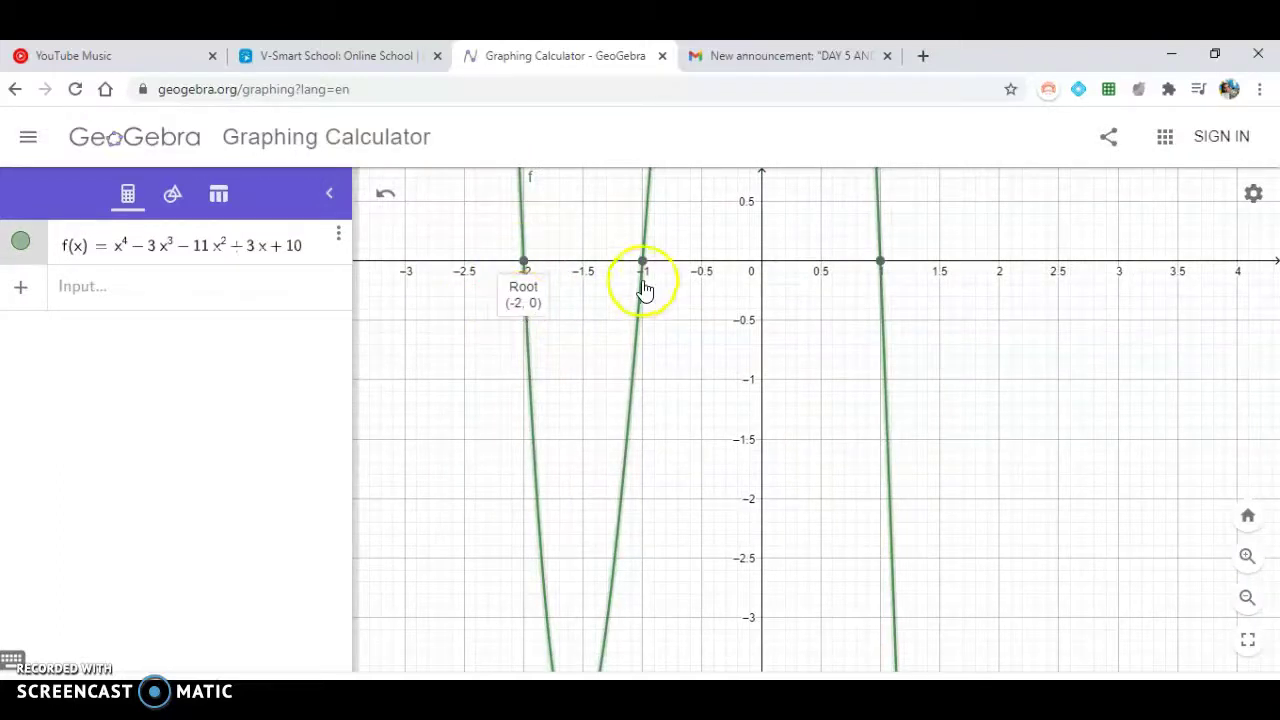
{"action": "left_click", "coordinate": [881, 265]}
{"action": "left_click_drag", "start_coordinate": [1016, 370], "coordinate": [577, 386]}
{"action": "left_click", "coordinate": [914, 275]}
- Fit all four roots in one view and display their coordinates again, from lowest to highest
{"action": "left_click_drag", "start_coordinate": [840, 358], "coordinate": [1054, 354]}
{"action": "scroll", "coordinate": [990, 362], "scroll_direction": "down", "scroll_amount": 3}
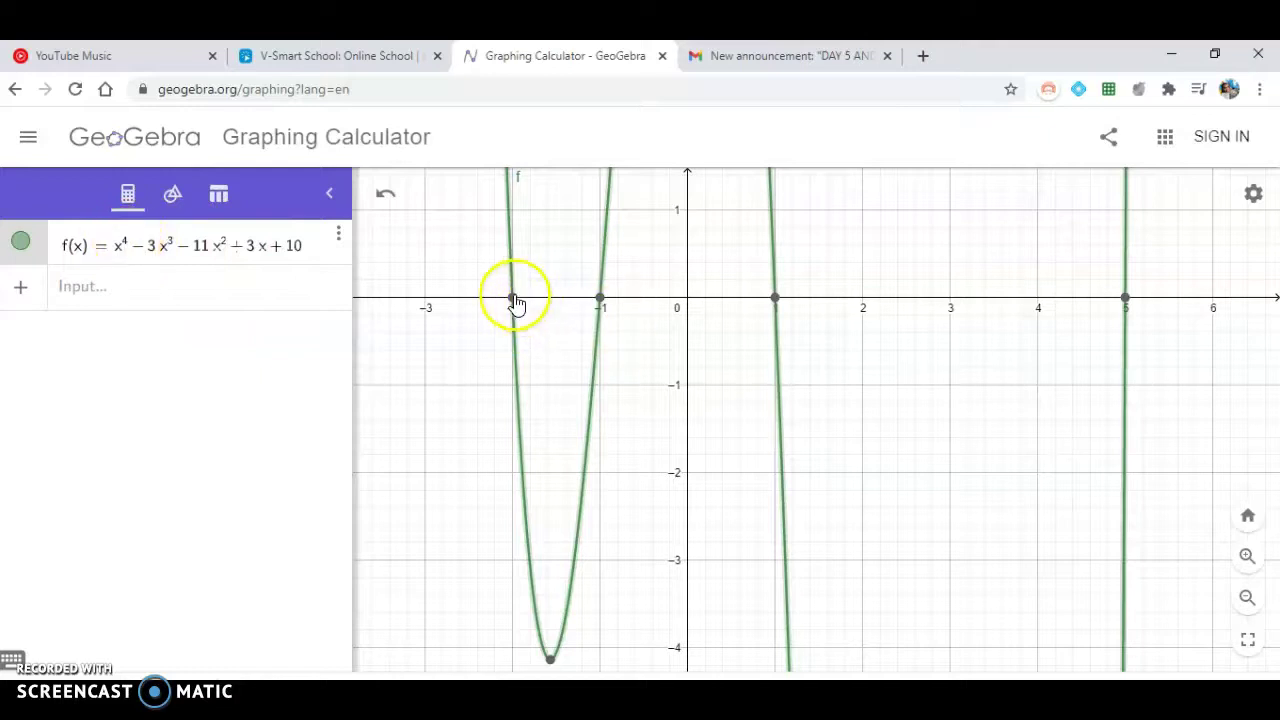
{"action": "left_click", "coordinate": [600, 299]}
{"action": "left_click", "coordinate": [512, 298]}
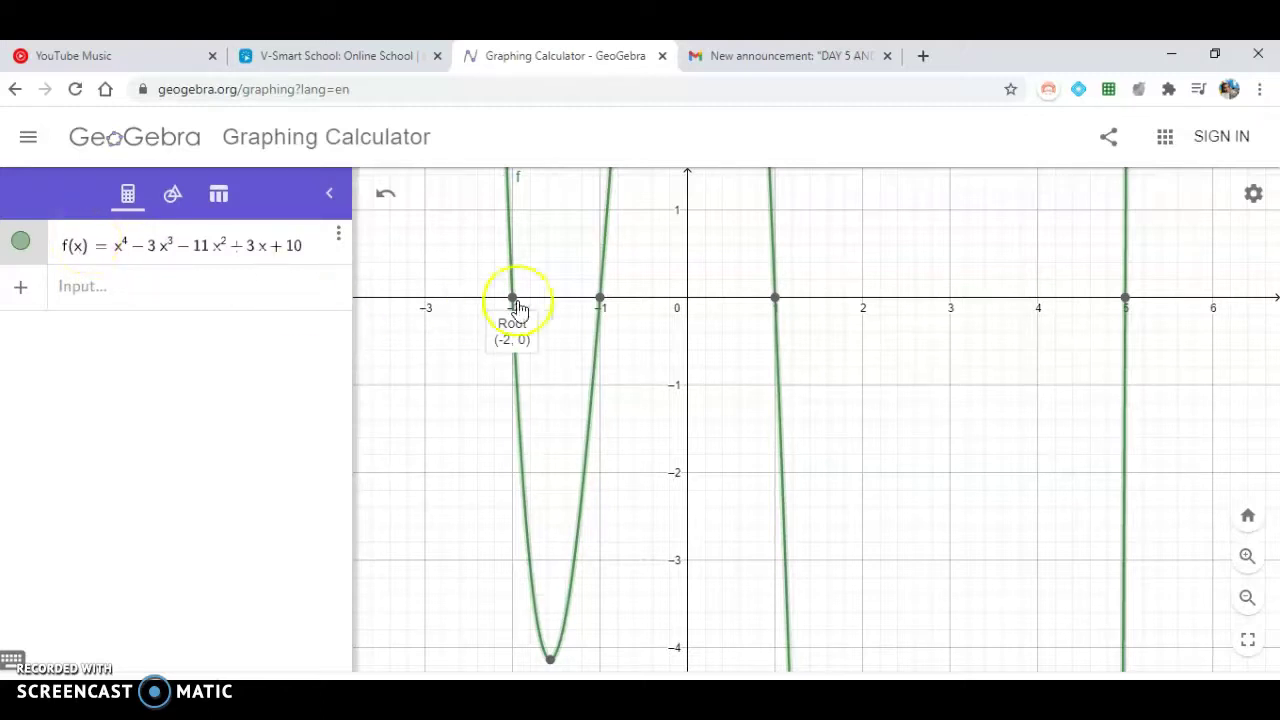
{"action": "left_click", "coordinate": [600, 298]}
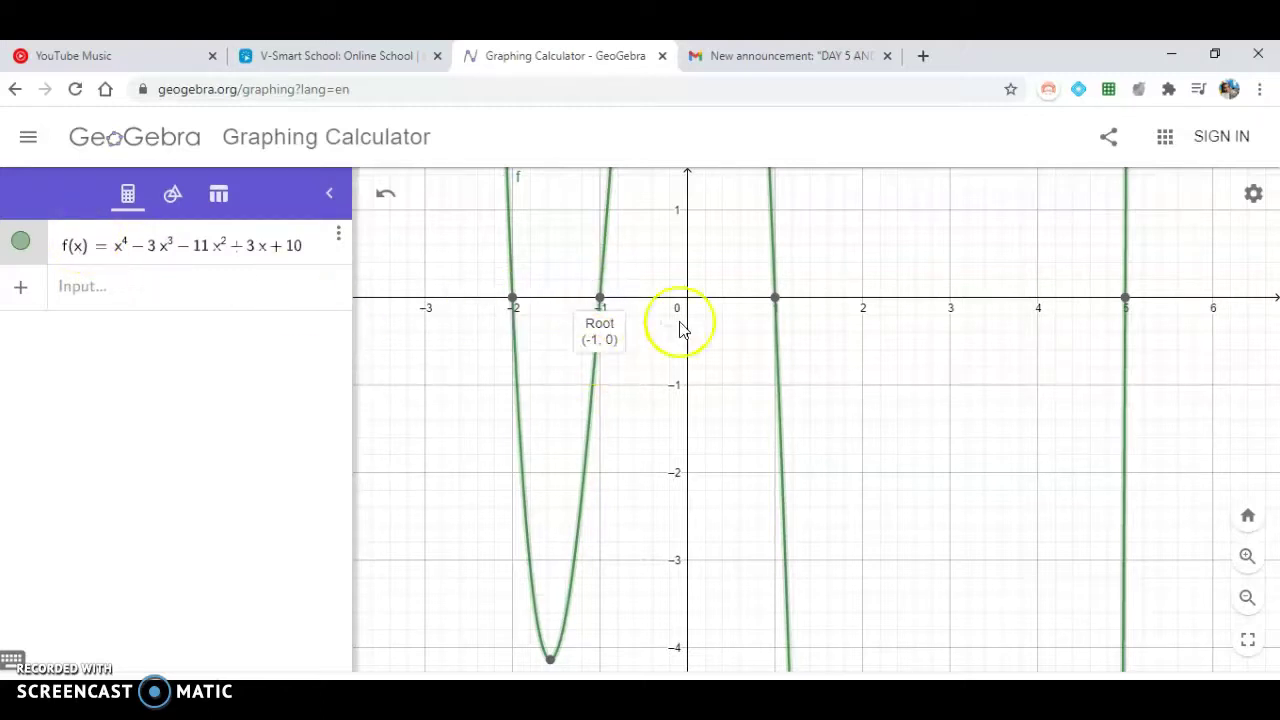
{"action": "left_click", "coordinate": [774, 298]}
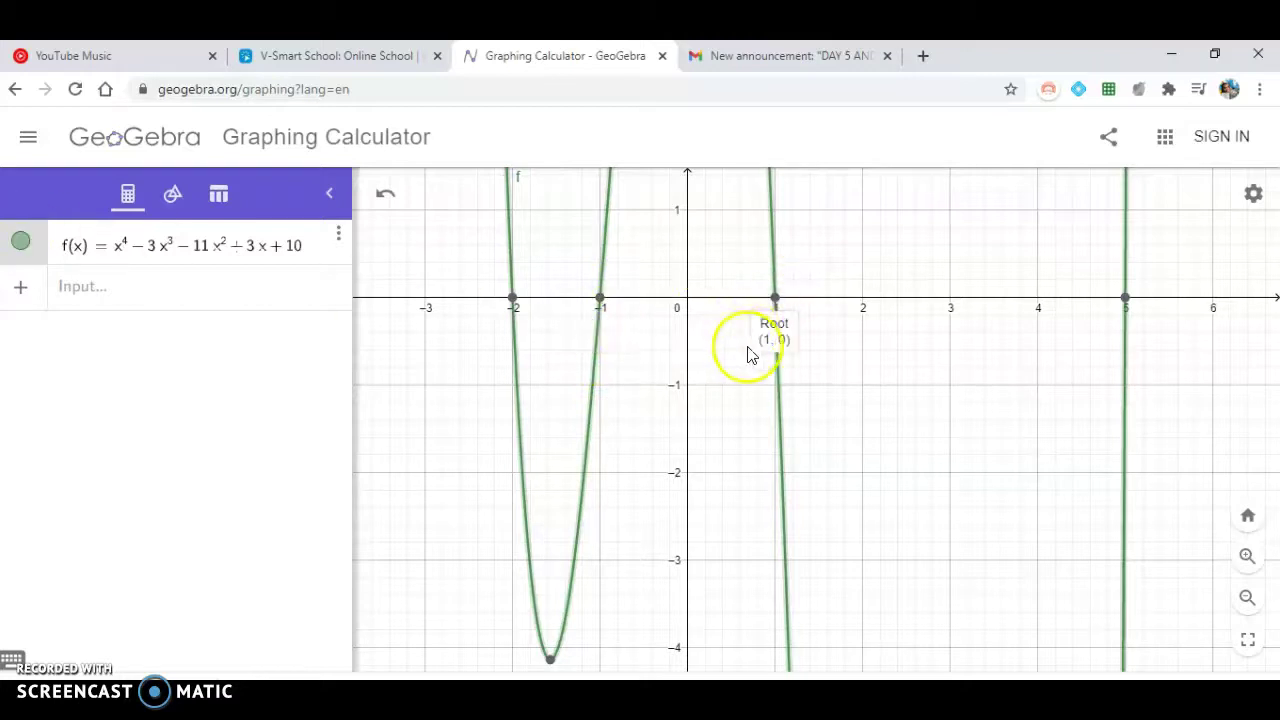
{"action": "left_click", "coordinate": [1125, 298]}
- Examine the fourth-degree curve's x-axis crossings and turning points at closer and wider scales
{"action": "left_click_drag", "start_coordinate": [814, 389], "coordinate": [897, 390]}
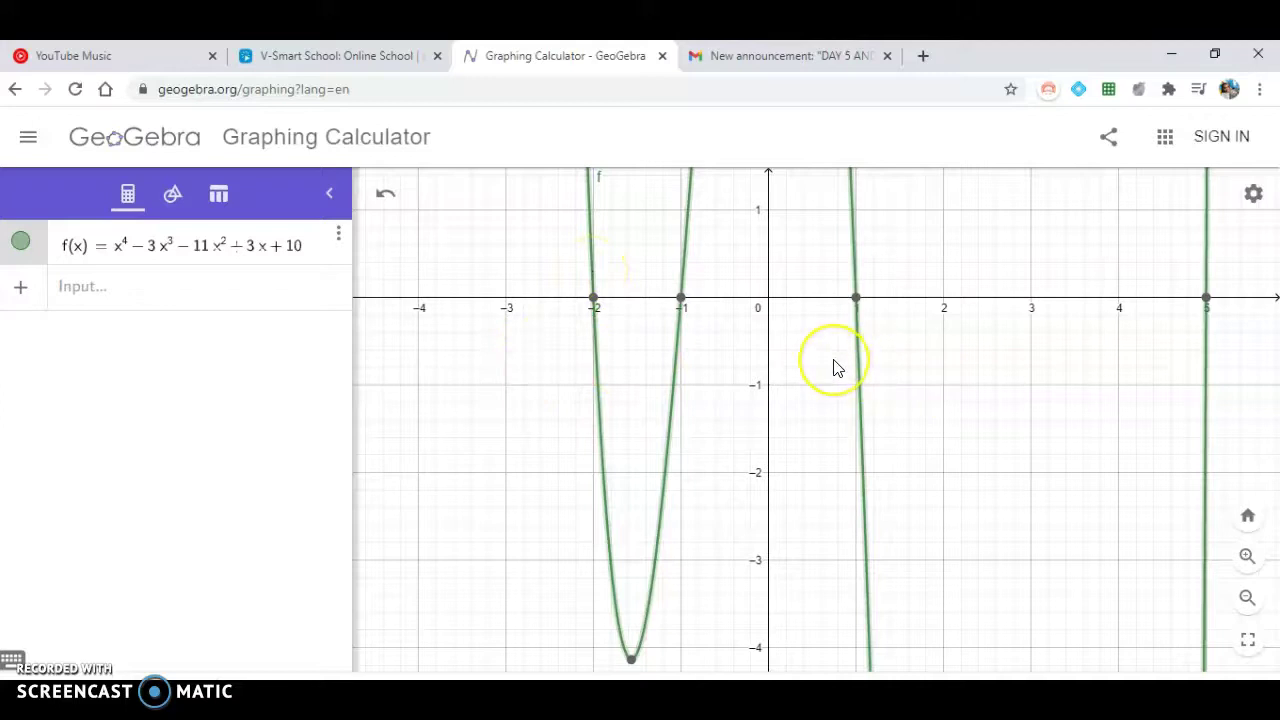
{"action": "scroll", "coordinate": [834, 367], "scroll_direction": "up", "scroll_amount": 3}
{"action": "scroll", "coordinate": [830, 345], "scroll_direction": "up", "scroll_amount": 2}
{"action": "scroll", "coordinate": [829, 343], "scroll_direction": "down", "scroll_amount": 5}
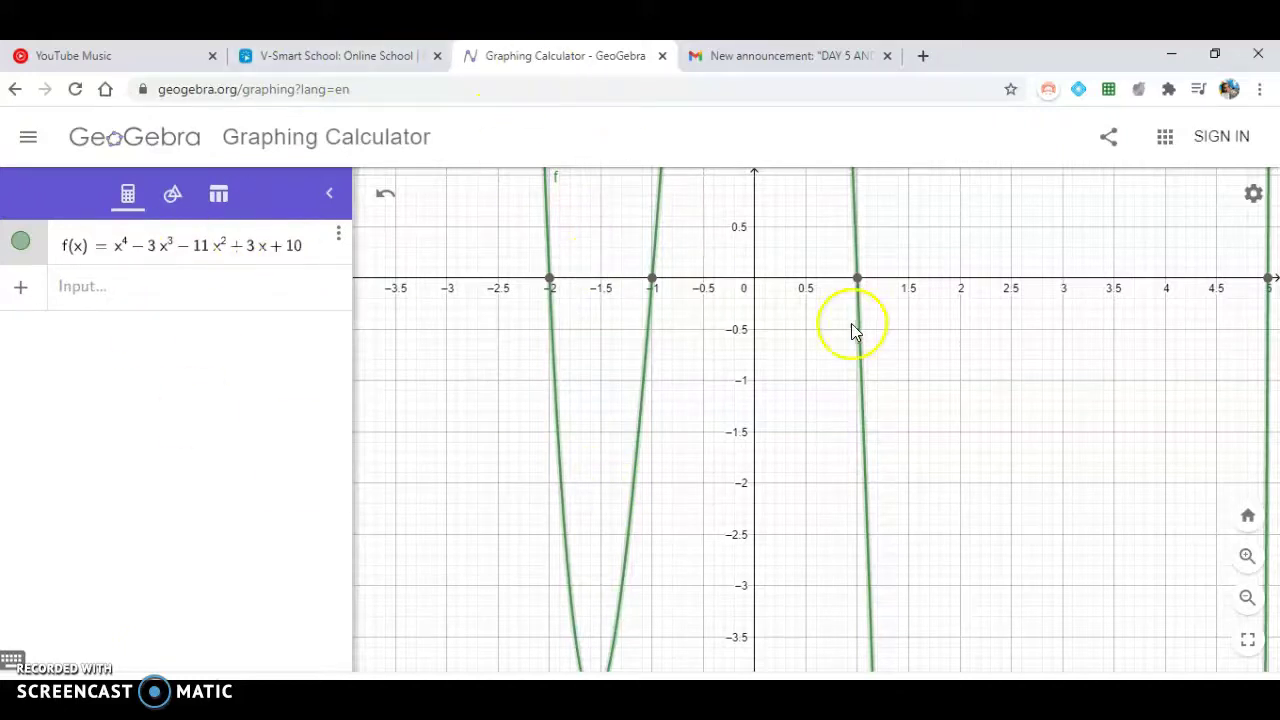
{"action": "left_click_drag", "start_coordinate": [1000, 380], "coordinate": [969, 415]}
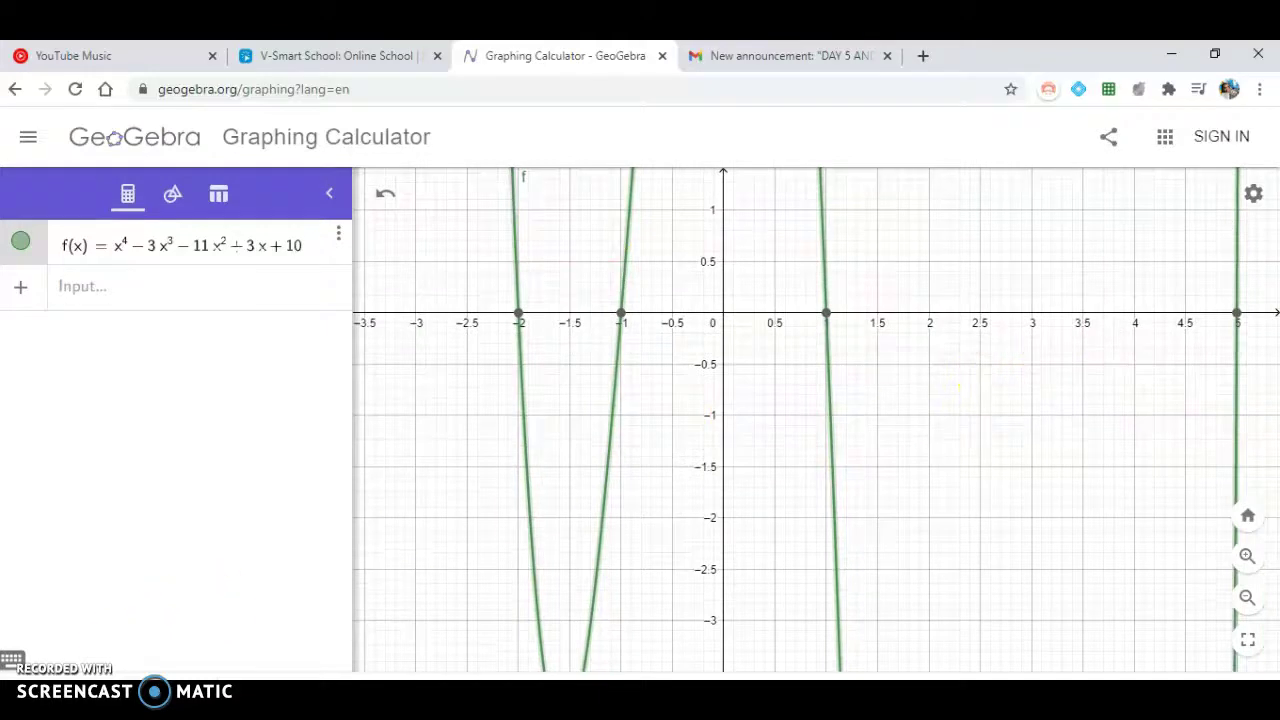
{"action": "scroll", "coordinate": [991, 437], "scroll_direction": "down", "scroll_amount": 5}
{"action": "scroll", "coordinate": [940, 418], "scroll_direction": "down", "scroll_amount": 8}
{"action": "scroll", "coordinate": [940, 433], "scroll_direction": "down", "scroll_amount": 8}
{"action": "scroll", "coordinate": [1003, 374], "scroll_direction": "up", "scroll_amount": 10}
{"action": "left_click_drag", "start_coordinate": [1045, 463], "coordinate": [1060, 310]}
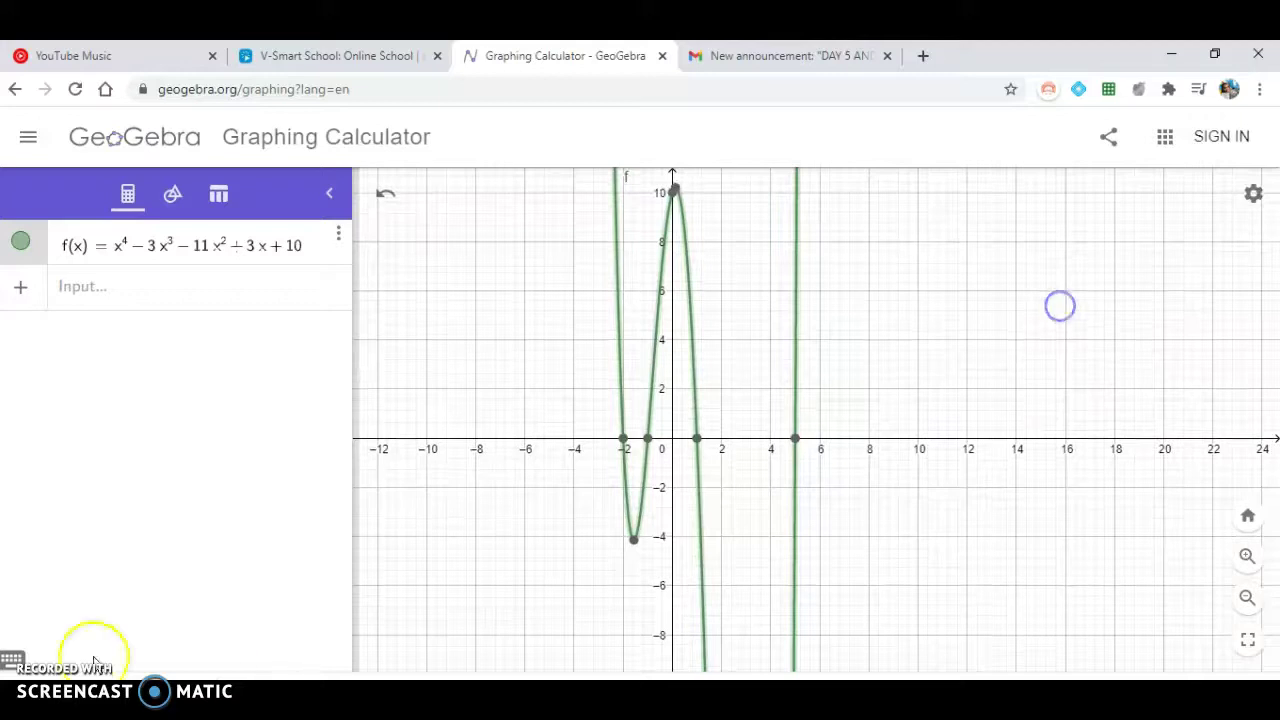